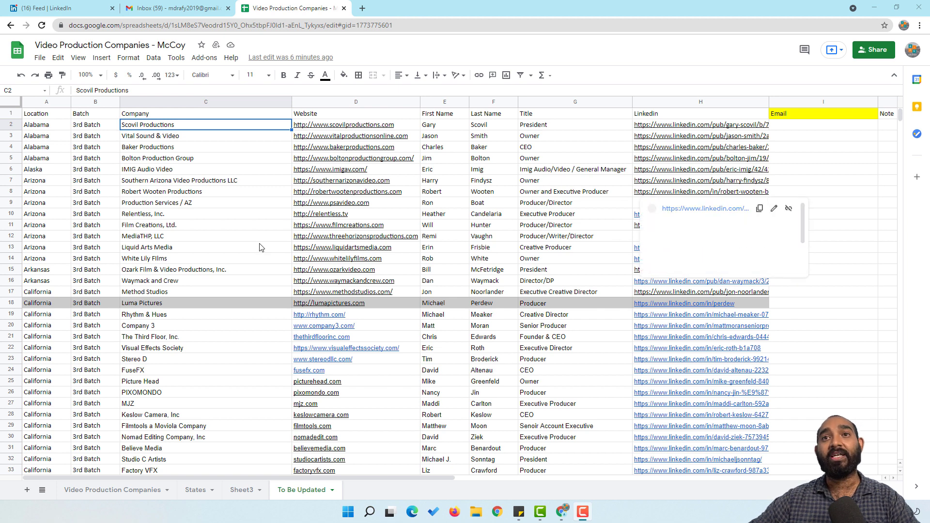
- Review the lead sheet's columns from Location through Linkedin, ending at the empty Email column
left_click(45, 103)
left_click(90, 102)
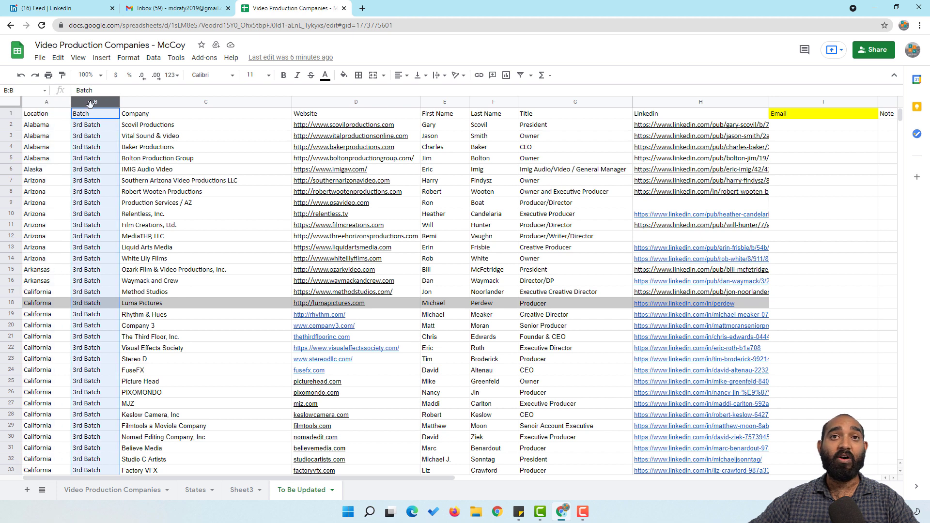
left_click(174, 102)
left_click(325, 103)
left_click(433, 103)
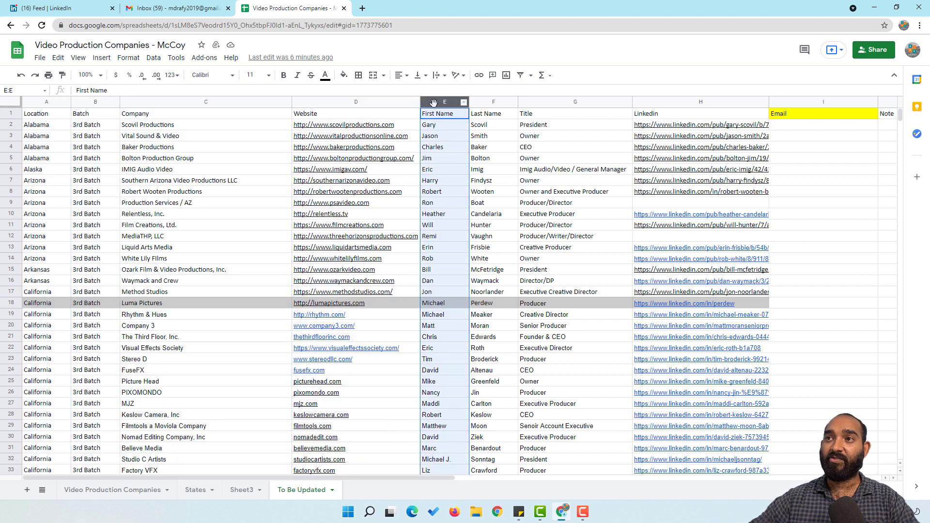
left_click(531, 102)
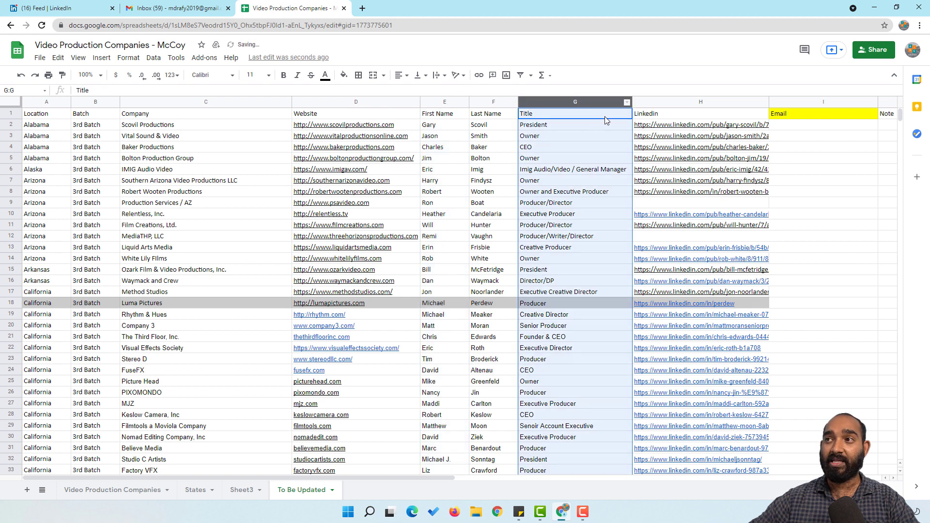
left_click(661, 99)
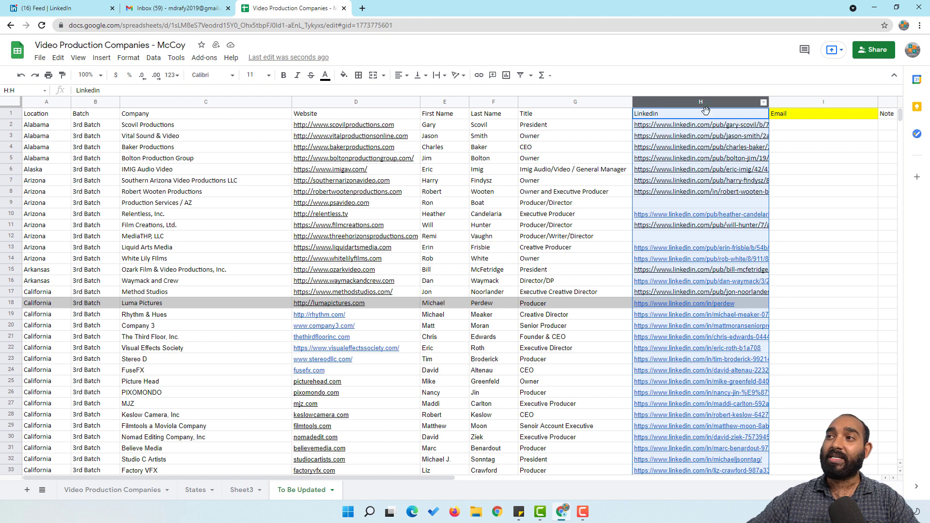
left_click(785, 127)
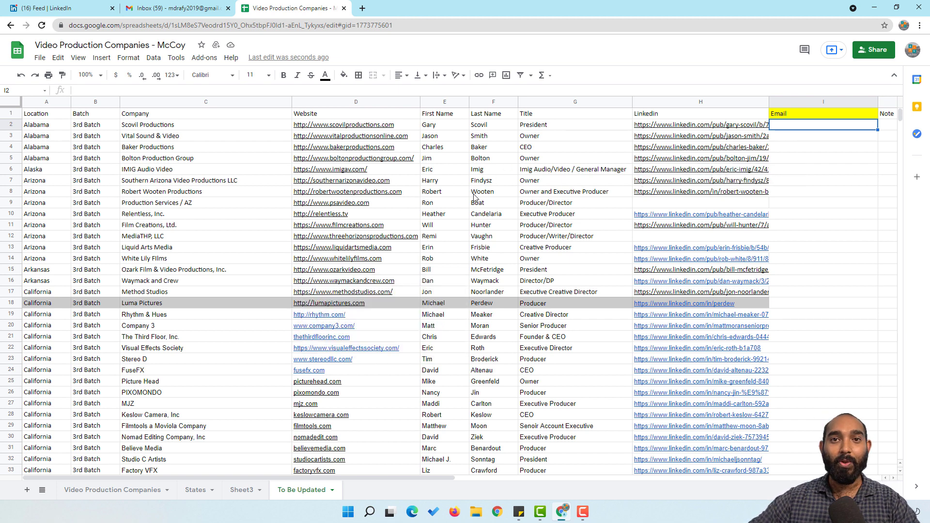
- Search the web for "pipileads" in a new browser tab and open the pipileads.com home page
left_click(363, 9)
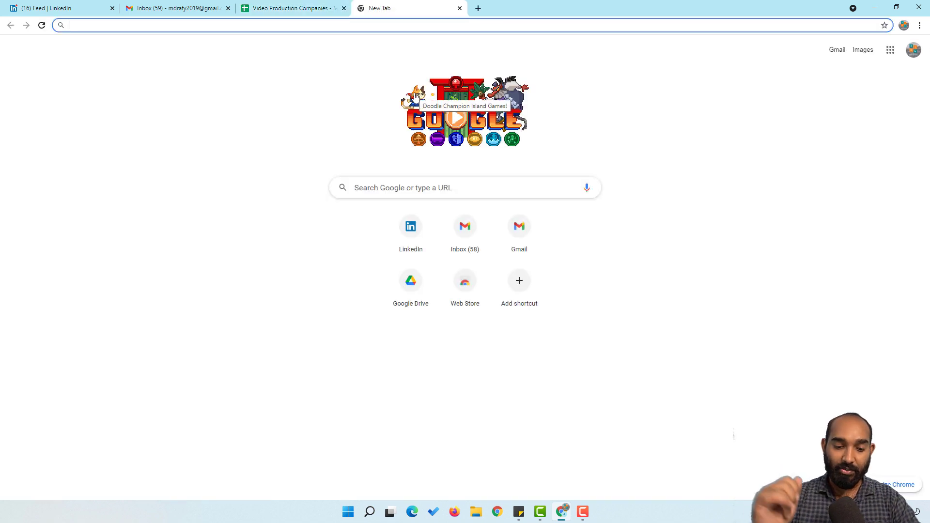
type("pipi")
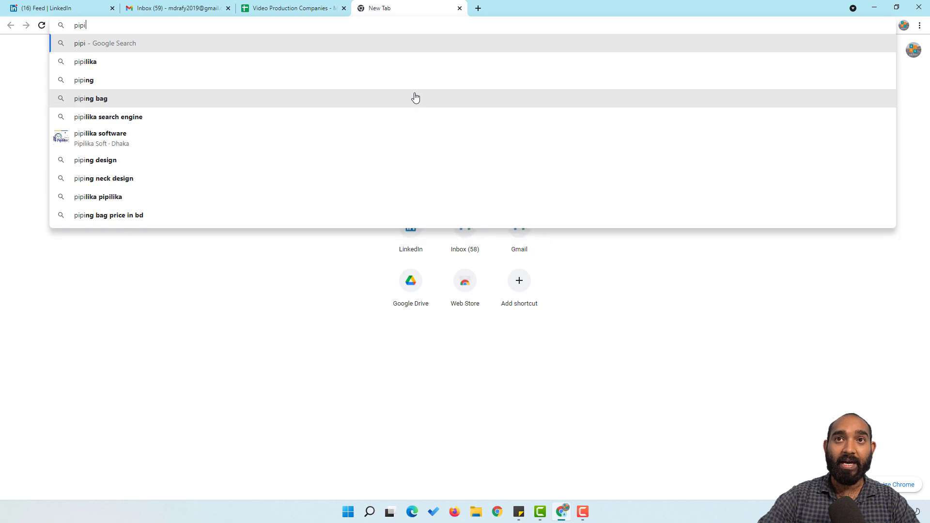
type("leads")
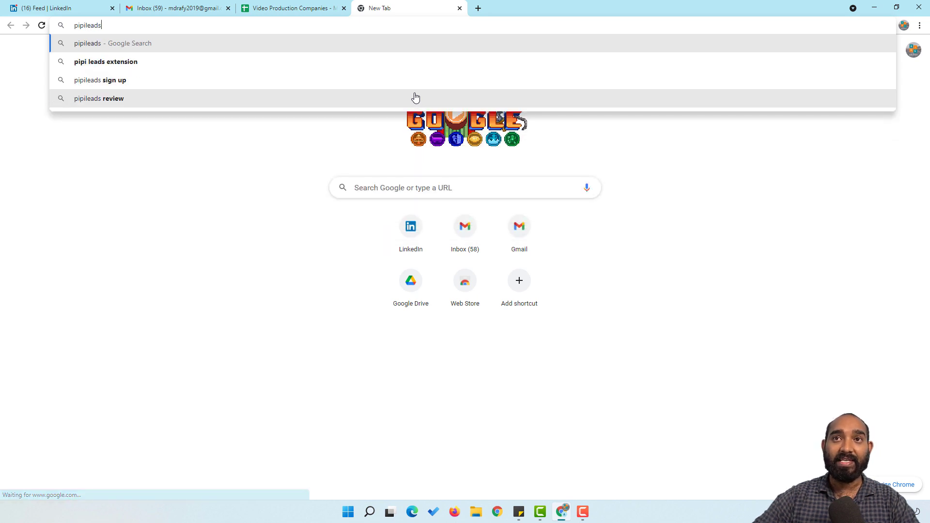
key("Return")
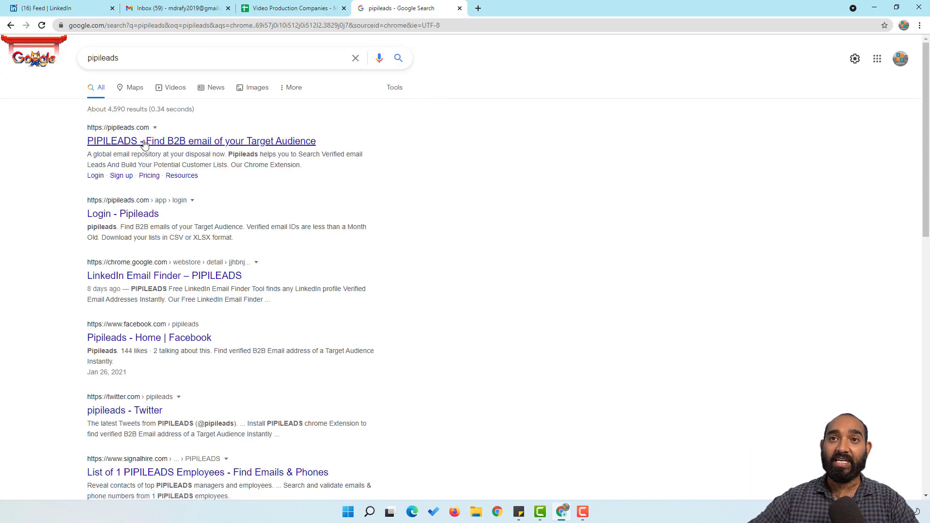
left_click(110, 143)
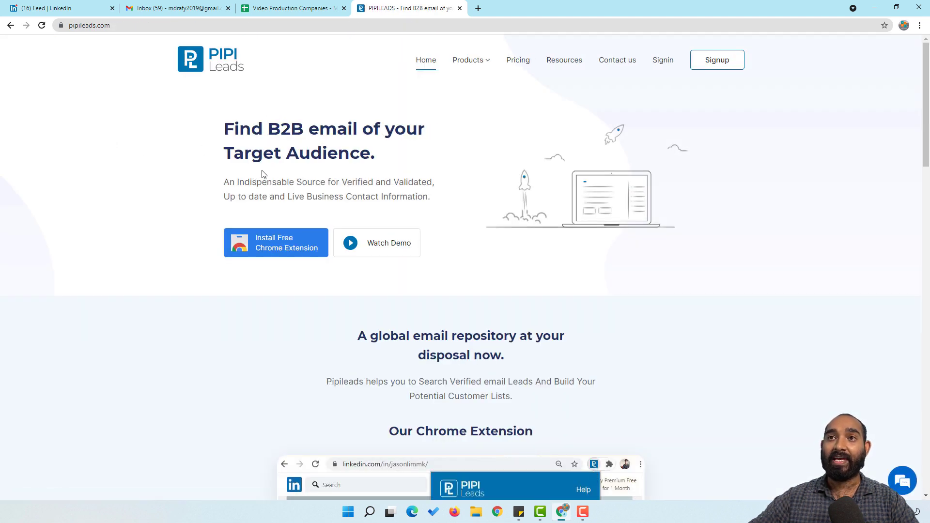
left_click(135, 26)
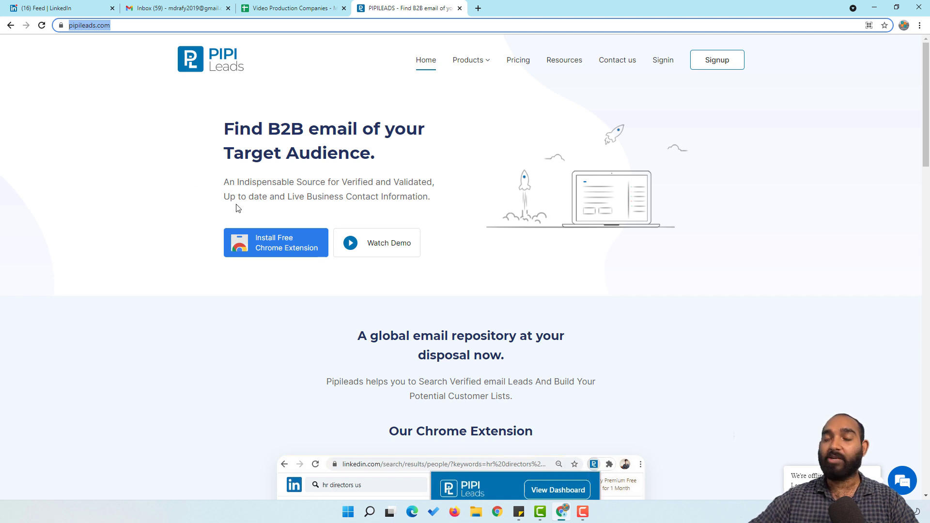
- Install the free "LinkedIn Email Finder – PIPILEADS" extension from the Chrome Web Store and dismiss the installation notice
left_click(279, 252)
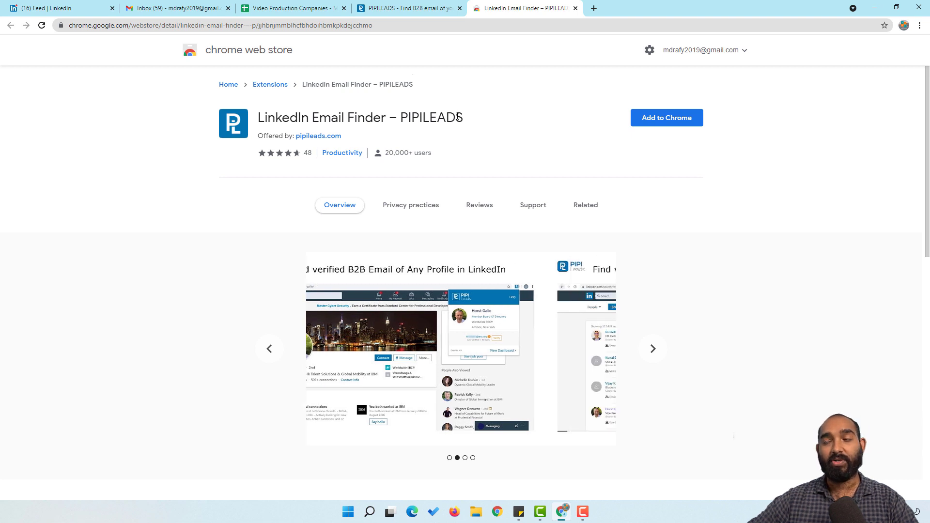
left_click(671, 126)
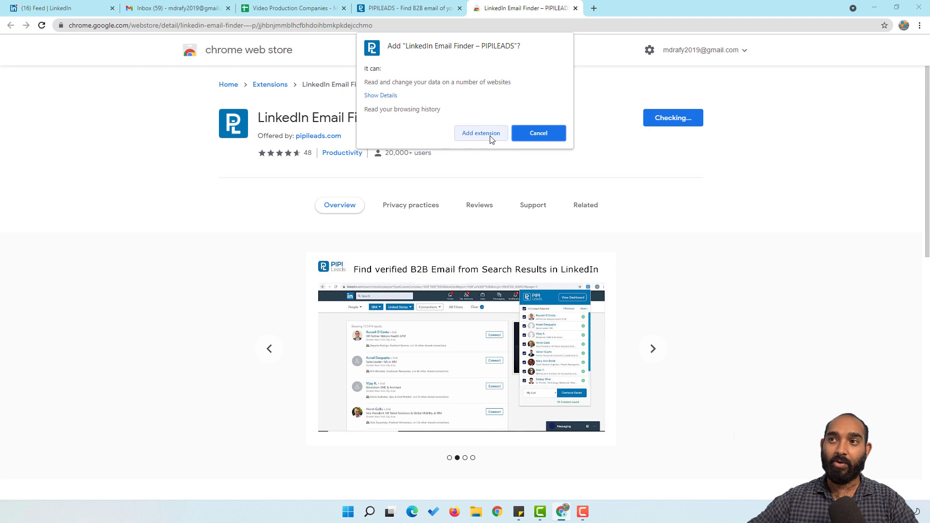
left_click(492, 140)
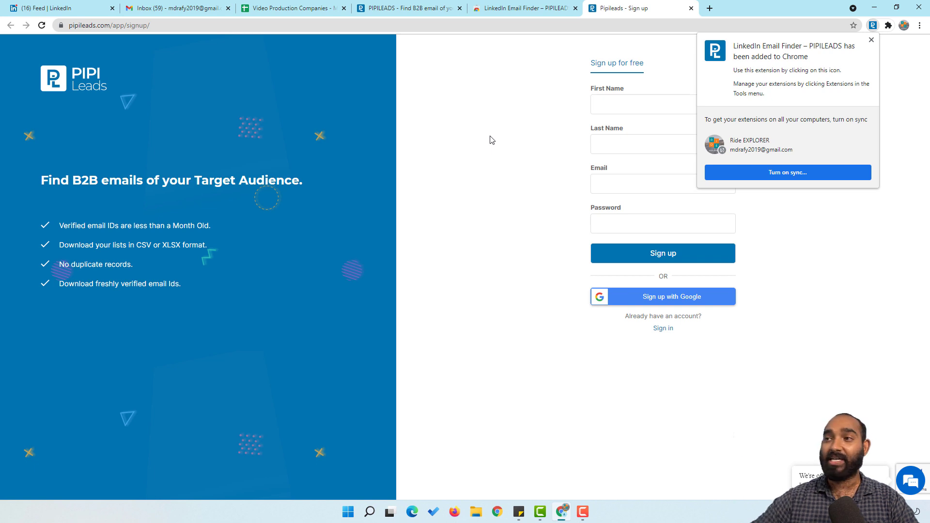
left_click(502, 176)
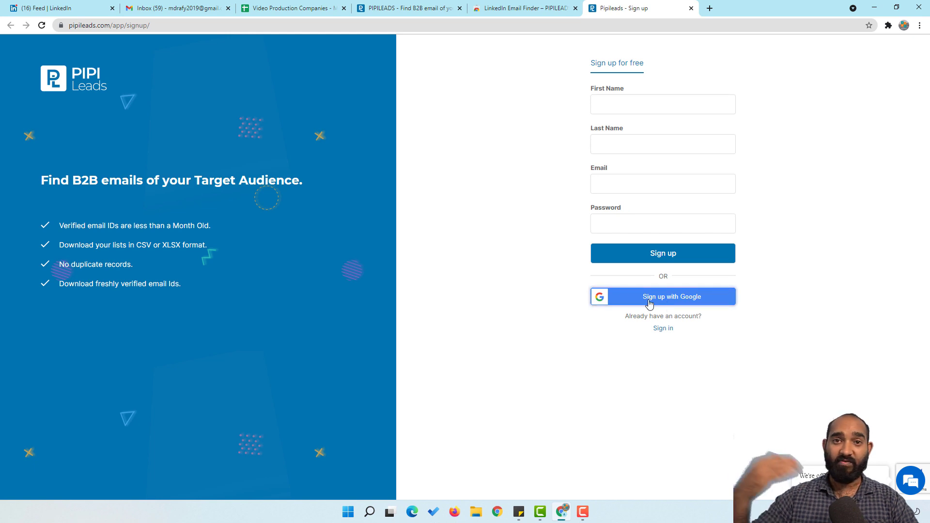
- Sign up for Pipileads with the existing Google account and go to the Pipileads dashboard
left_click(674, 304)
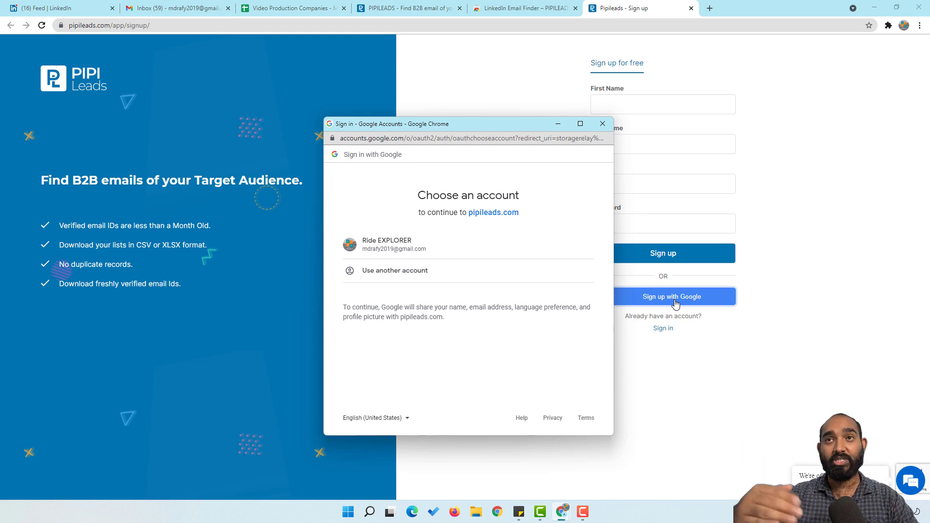
left_click(419, 249)
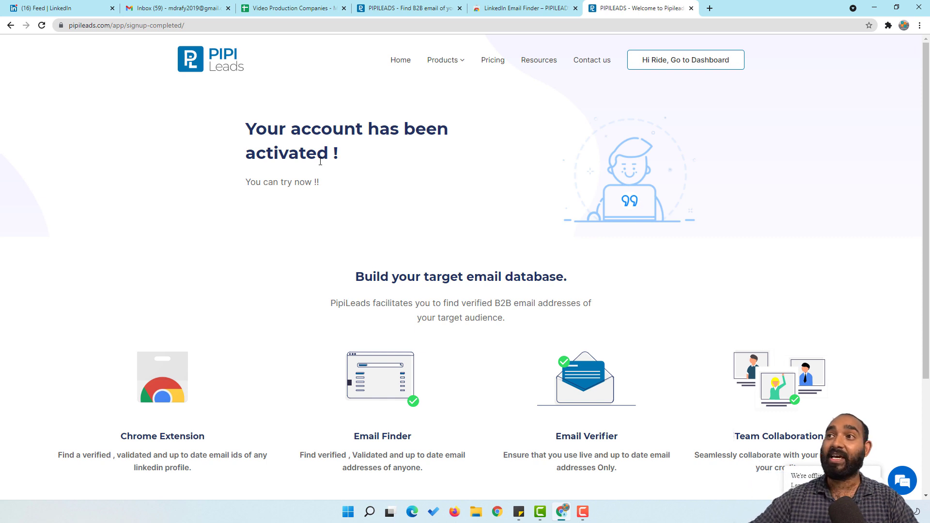
left_click(696, 68)
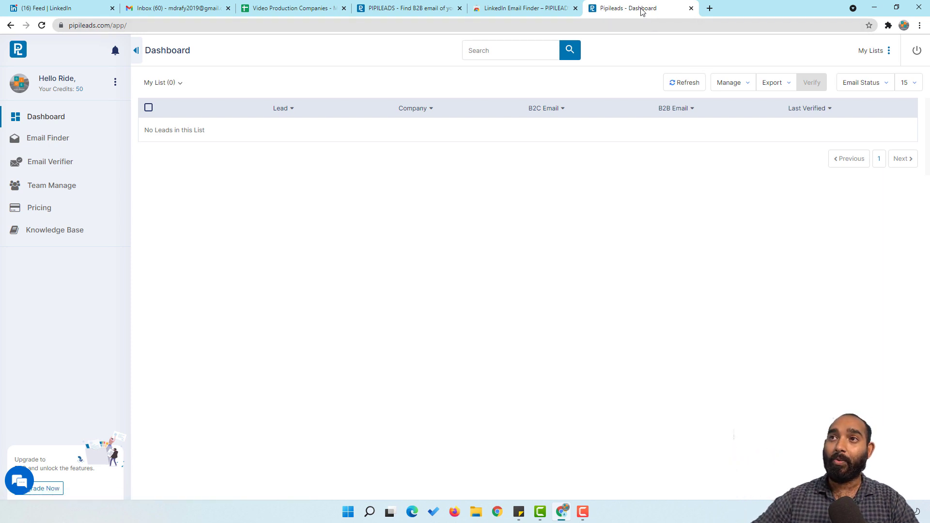
- Place the Pipileads dashboard tab right after the Gmail inbox and close the Pipileads home page and Chrome Web Store pages
left_click_drag(641, 10, 290, 11)
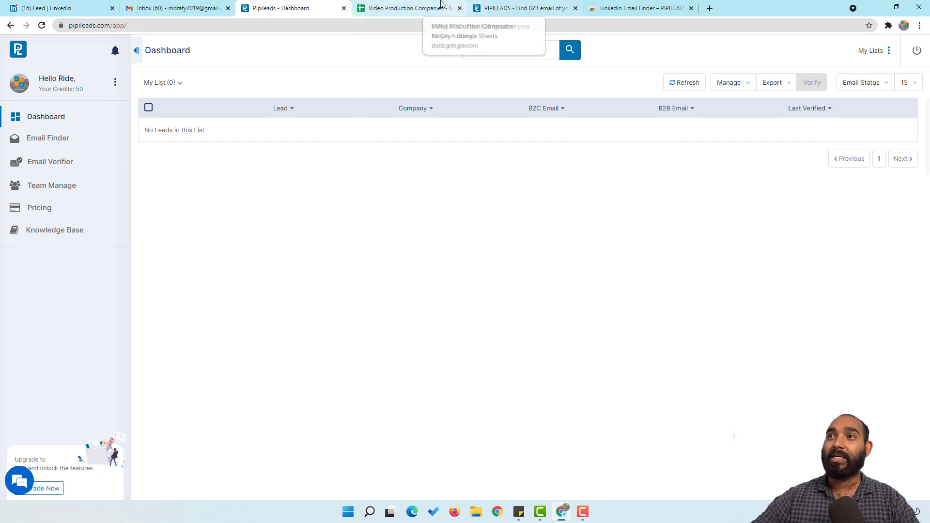
left_click(455, 12)
left_click(557, 9)
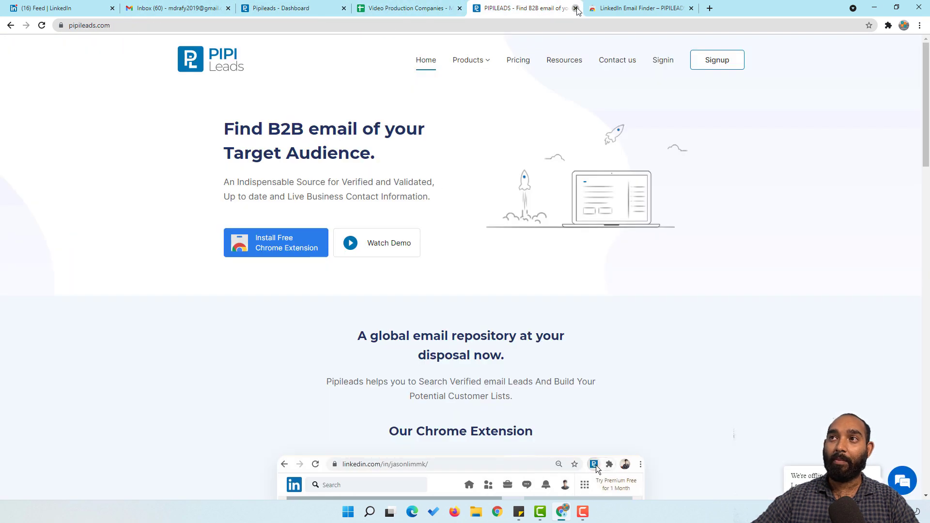
left_click(575, 8)
left_click(575, 8)
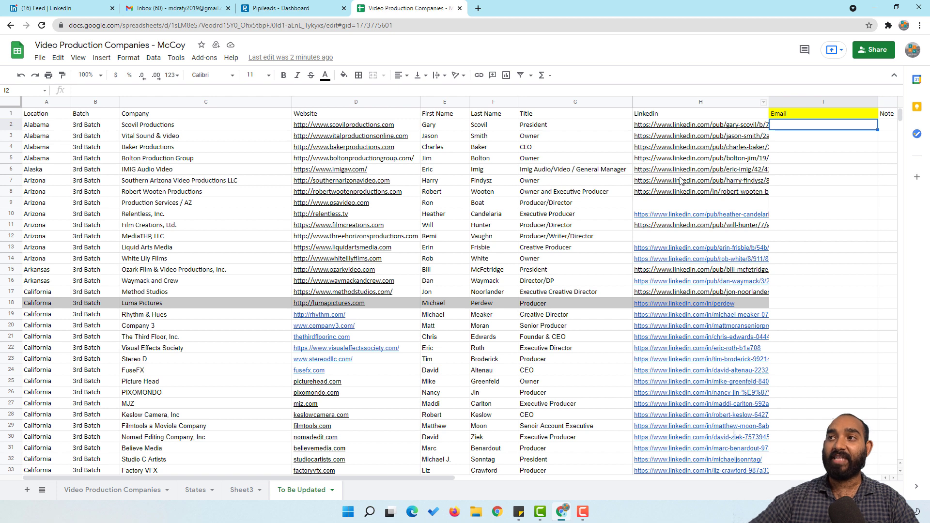
- Open the first lead's LinkedIn profile from cell H2 and pin the PIPILEADS extension in the browser
left_click(691, 127)
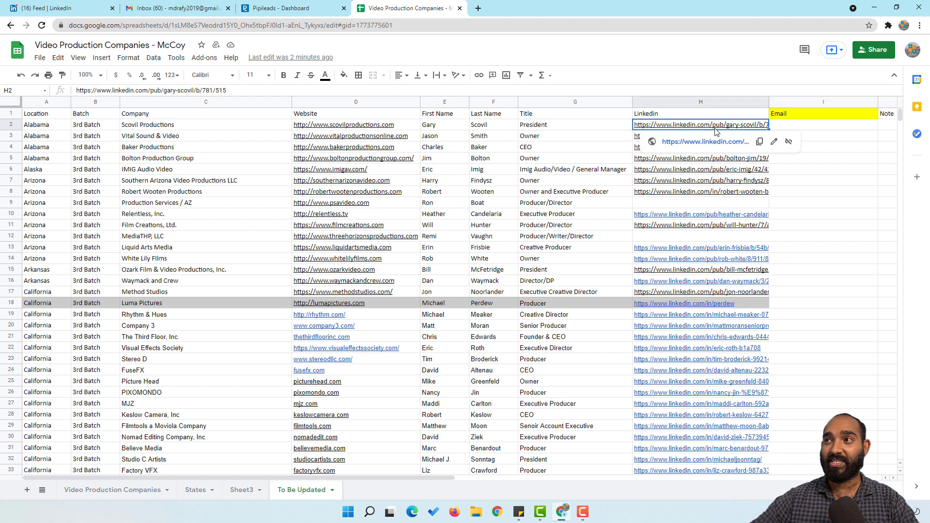
left_click(705, 142)
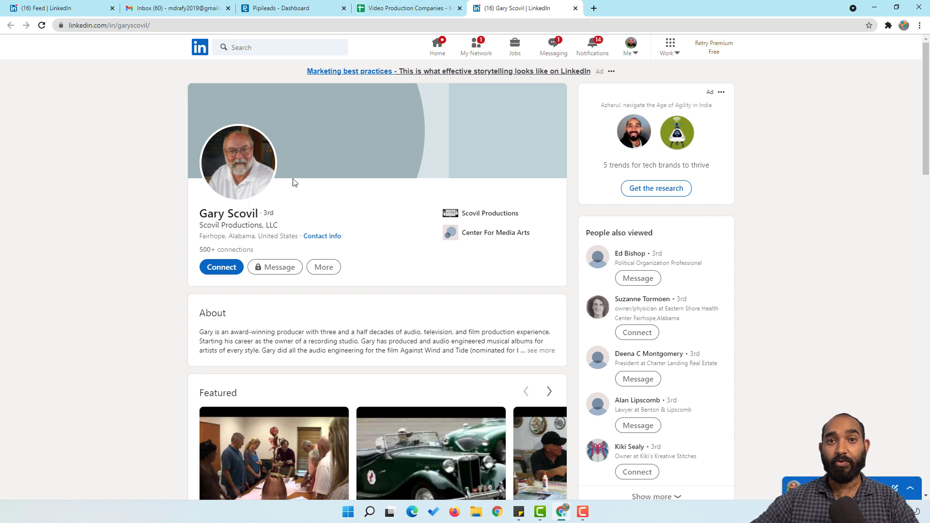
left_click(889, 26)
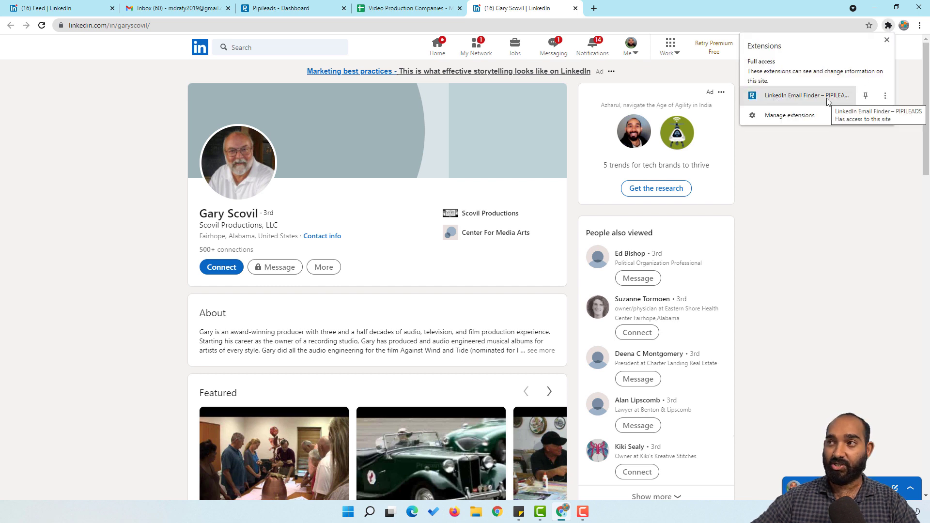
left_click(865, 96)
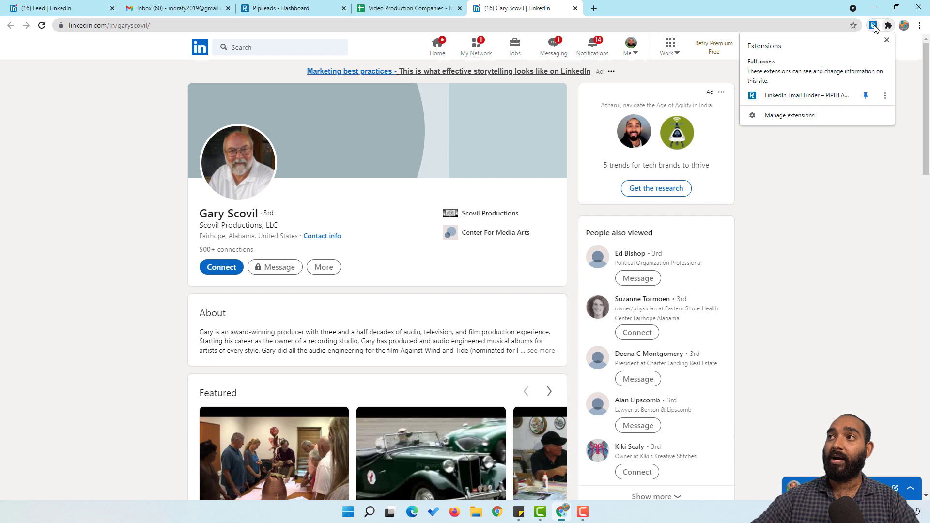
left_click(841, 178)
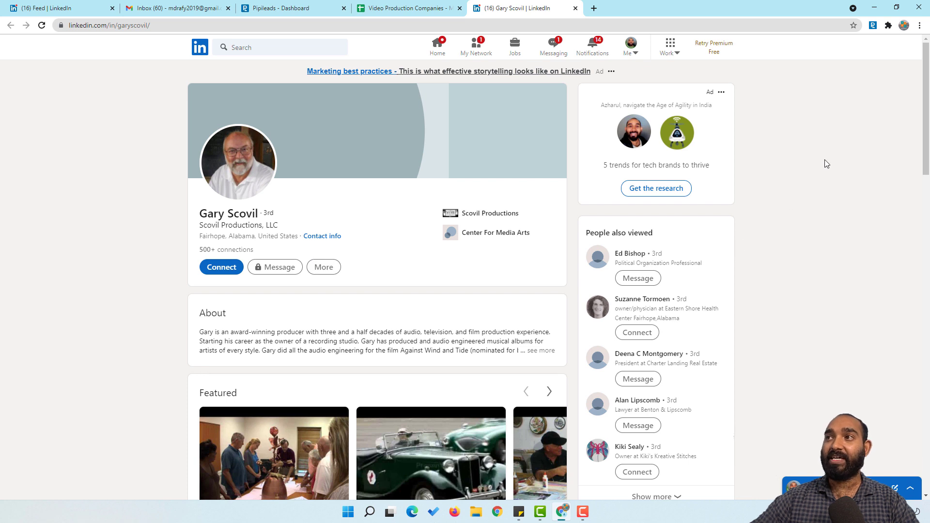
- Sign in to the PIPILEADS extension, close the extra dashboard page, and reload the LinkedIn profile with the extension open
left_click(872, 25)
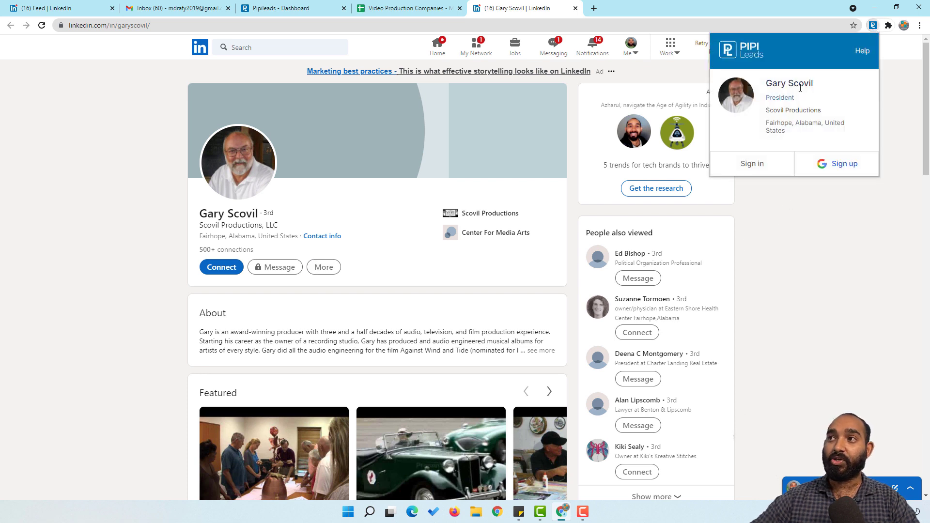
left_click(752, 165)
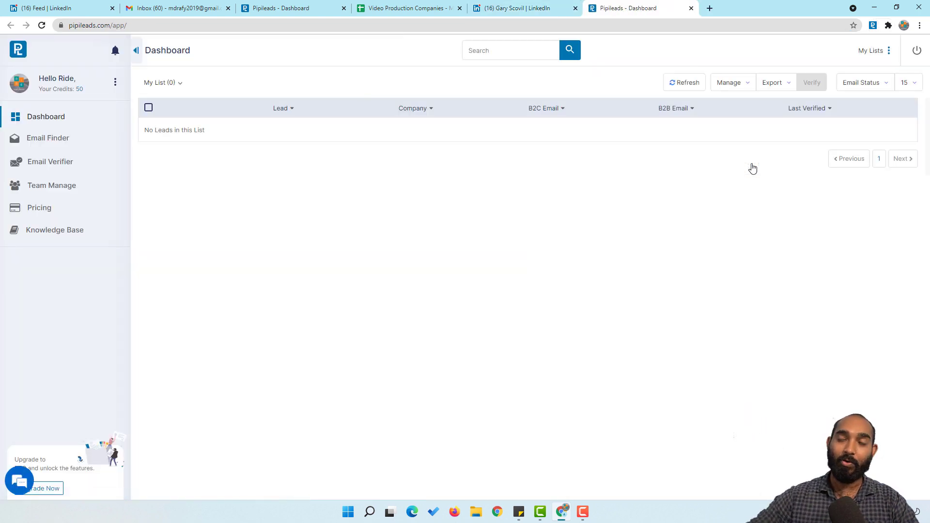
left_click(691, 8)
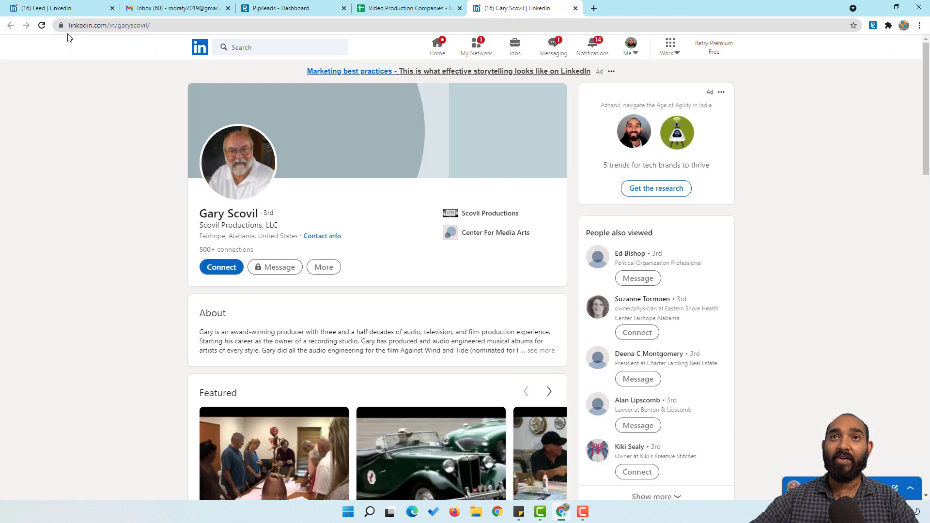
left_click(42, 25)
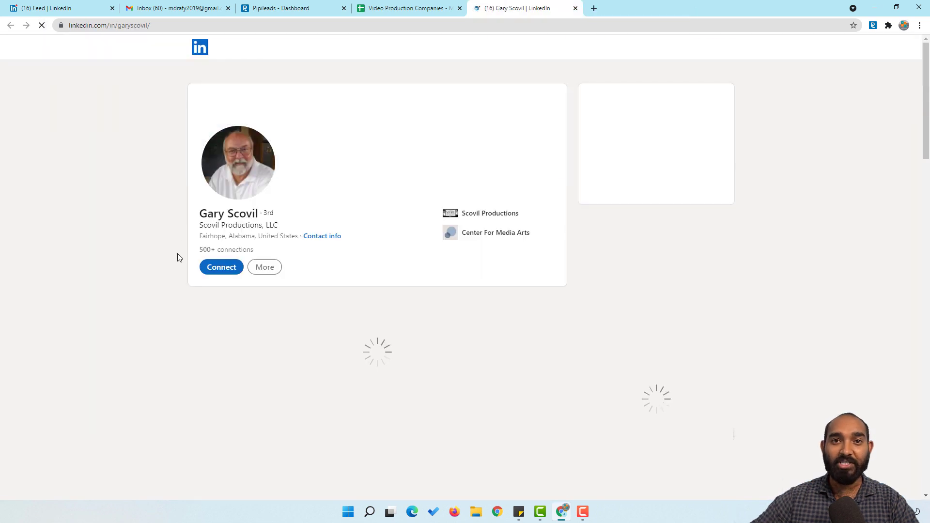
left_click(871, 28)
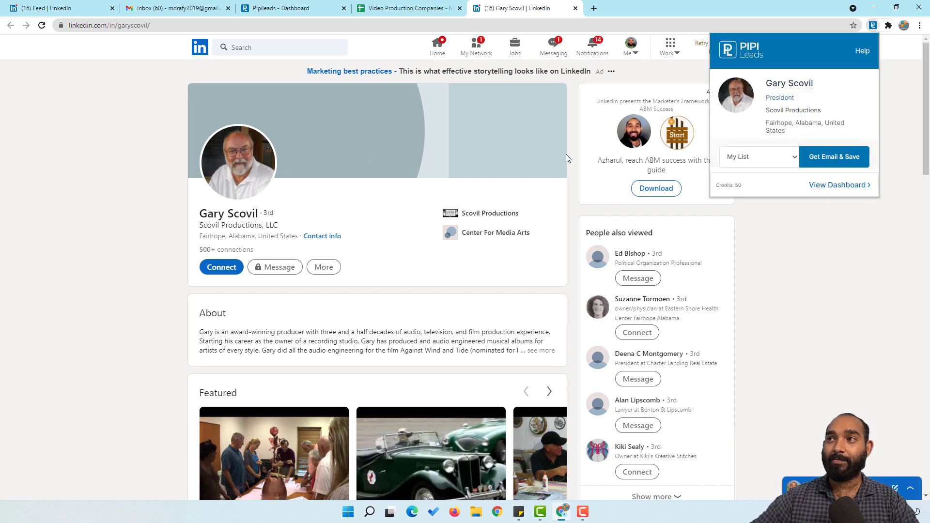
- Examine the lead's job title, company and location shown in the PIPILEADS extension
double_click(783, 98)
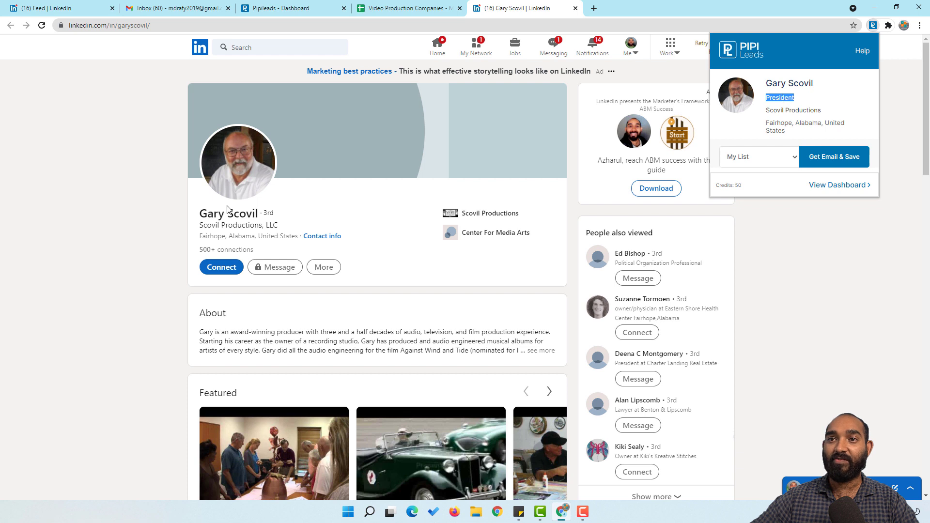
left_click_drag(765, 111, 814, 113)
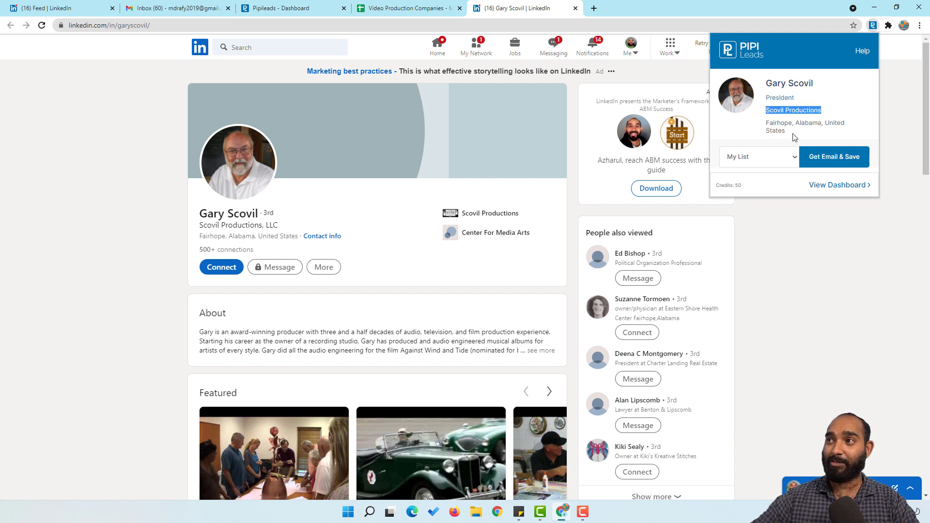
double_click(780, 123)
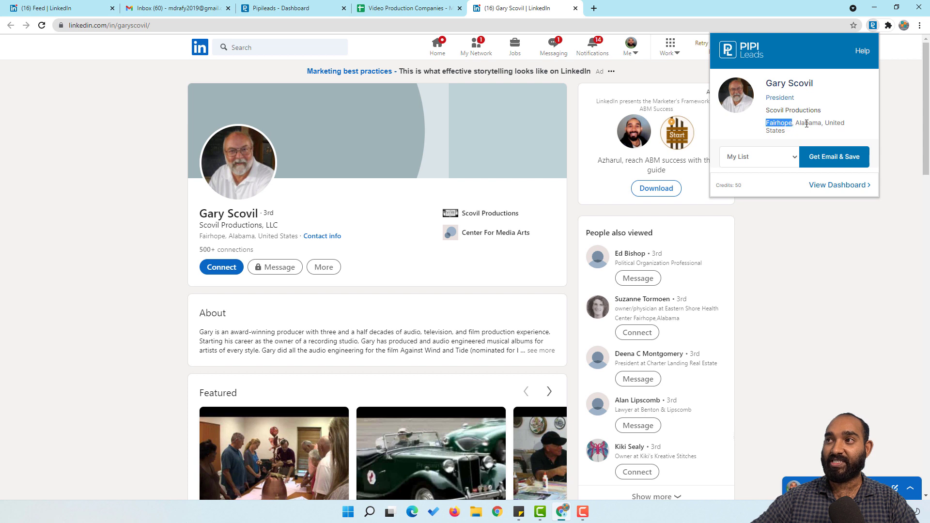
double_click(781, 132)
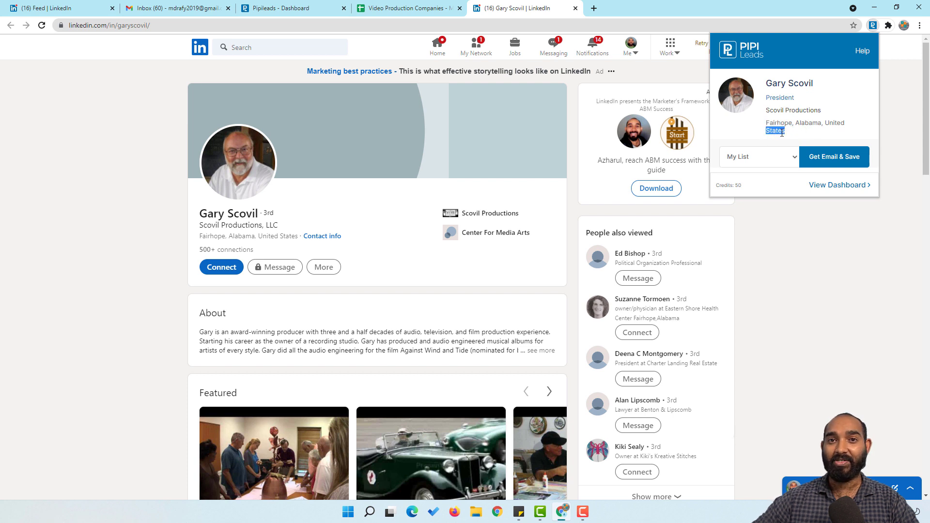
- Get the first lead's email addresses with PIPILEADS, saving the lead to My List, and copy the personal address
left_click(839, 162)
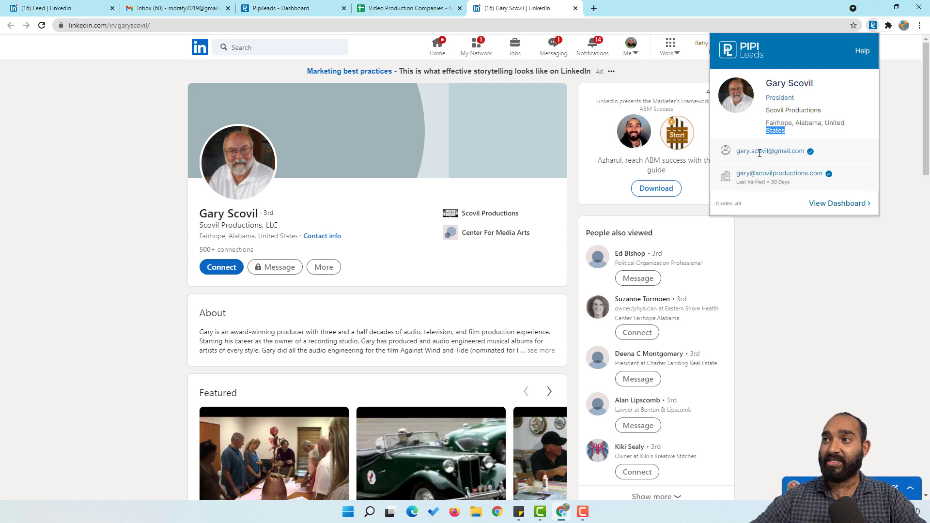
left_click_drag(735, 151, 804, 152)
key("ctrl+c")
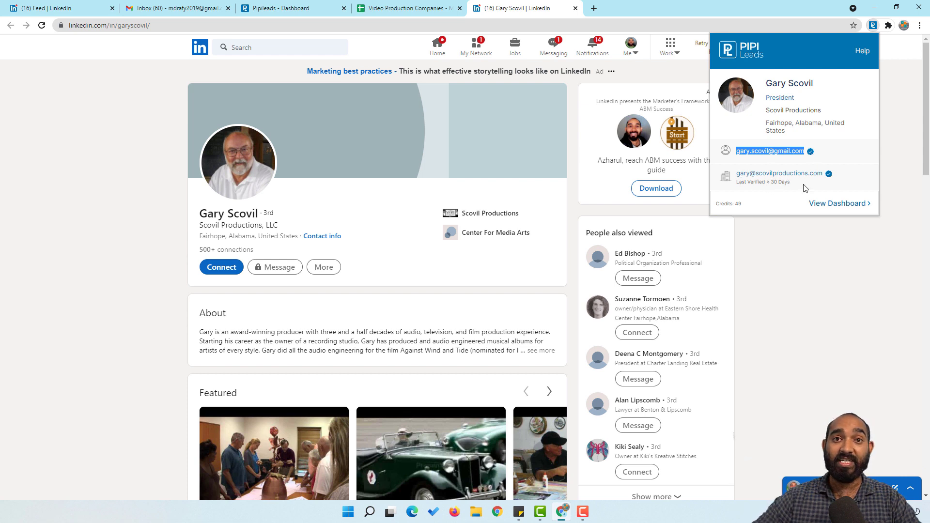
right_click(775, 153)
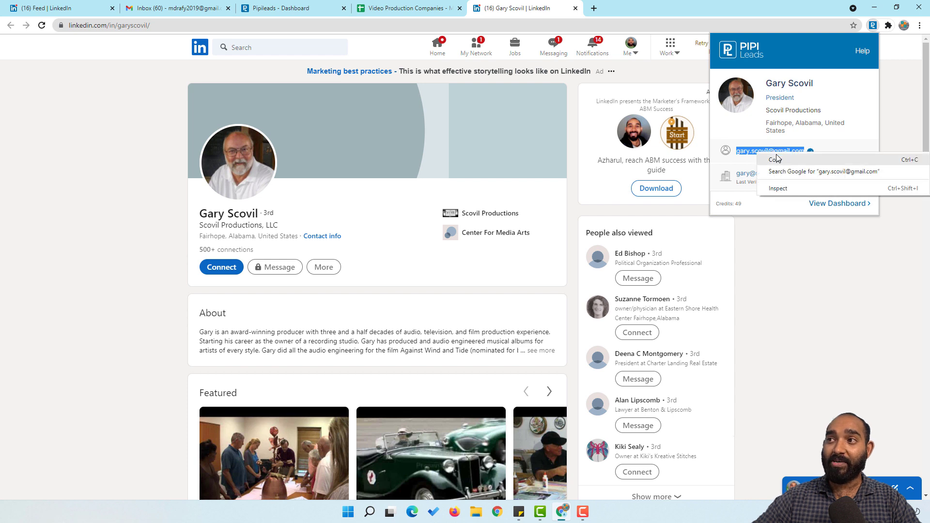
left_click(777, 158)
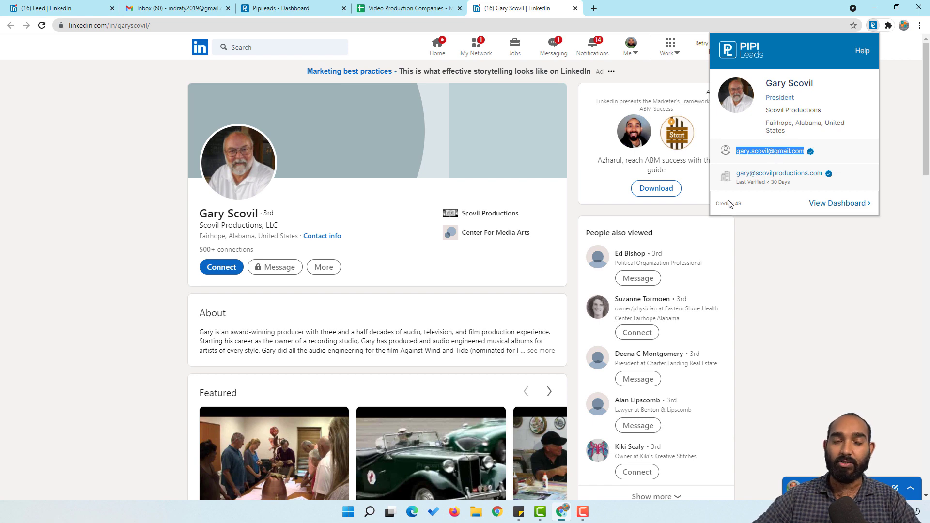
- Paste the lead's personal email address into cell I2 of the Video Production Companies sheet
left_click(426, 7)
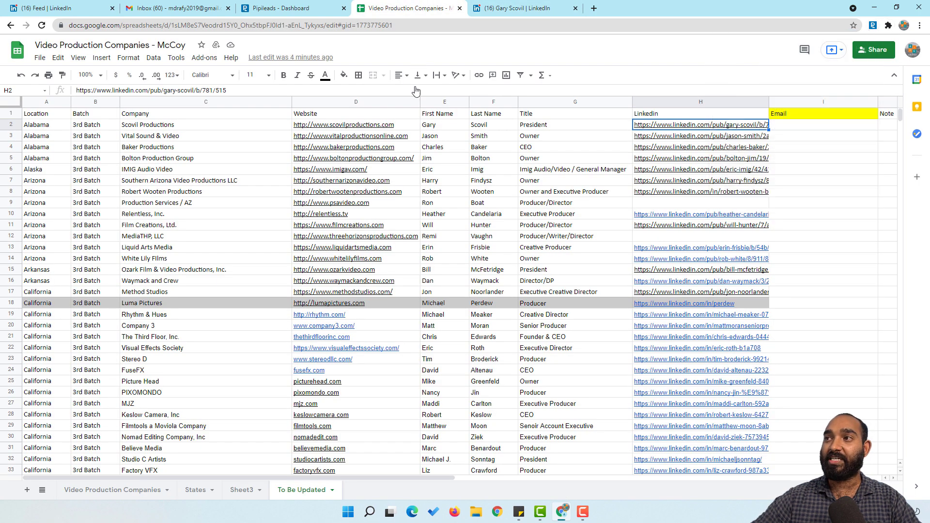
double_click(803, 127)
right_click(803, 127)
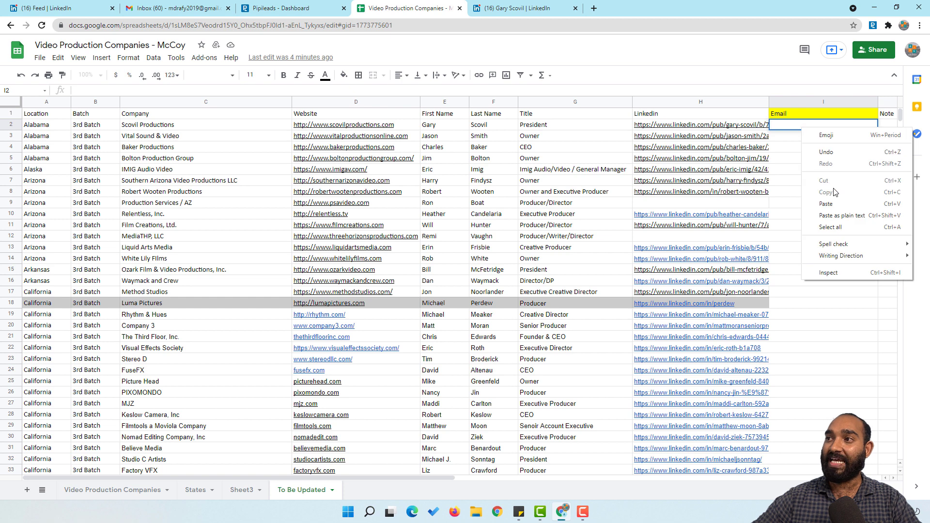
left_click(836, 204)
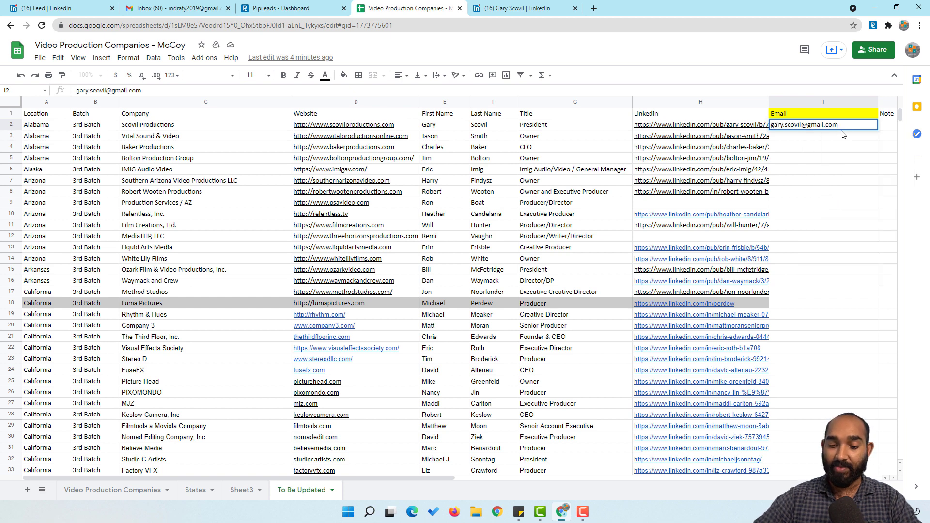
- Copy the first lead's company email from PIPILEADS and add it to cell I2 after a comma
left_click(556, 8)
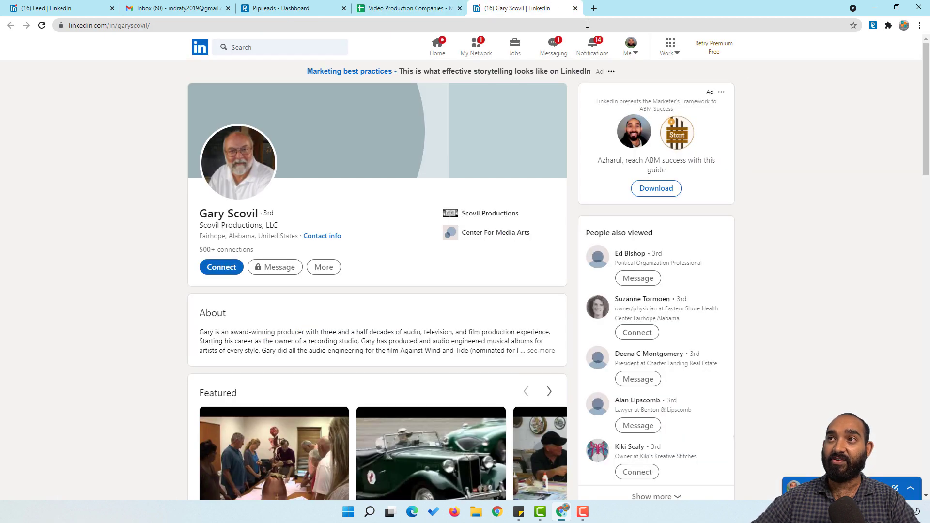
left_click(872, 25)
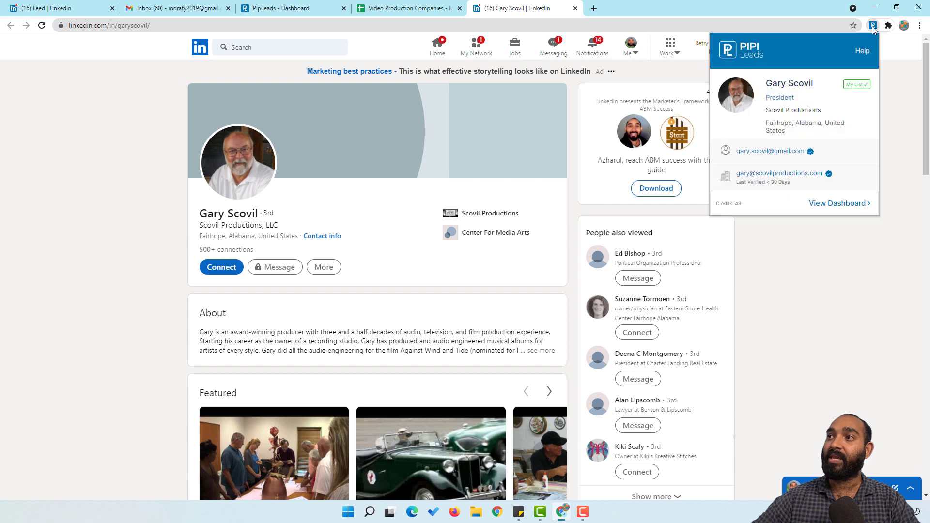
triple_click(770, 173)
right_click(770, 174)
left_click(756, 180)
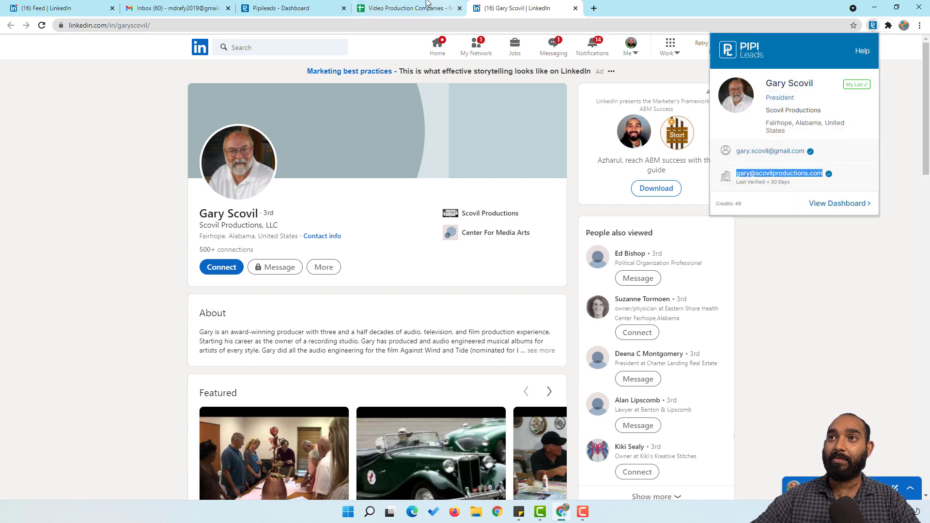
left_click(407, 9)
key("ctrl+v")
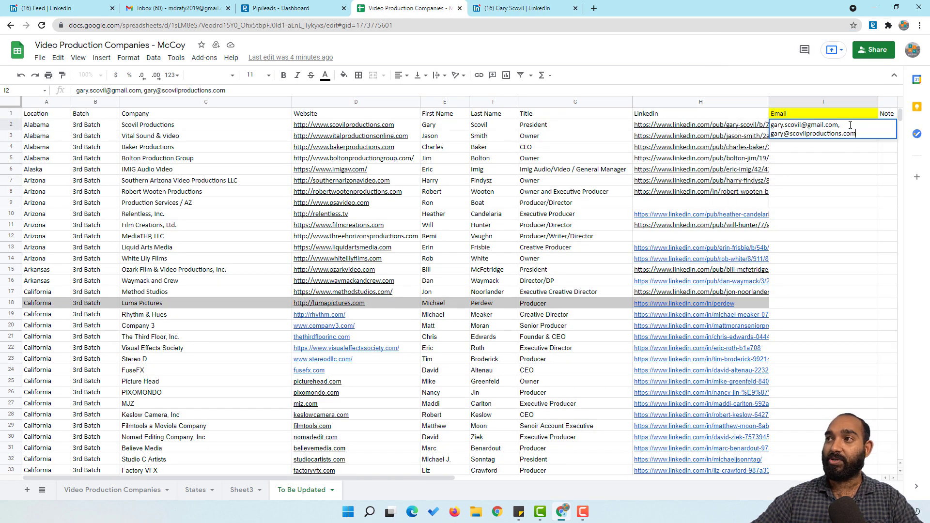
left_click(822, 171)
left_click(816, 136)
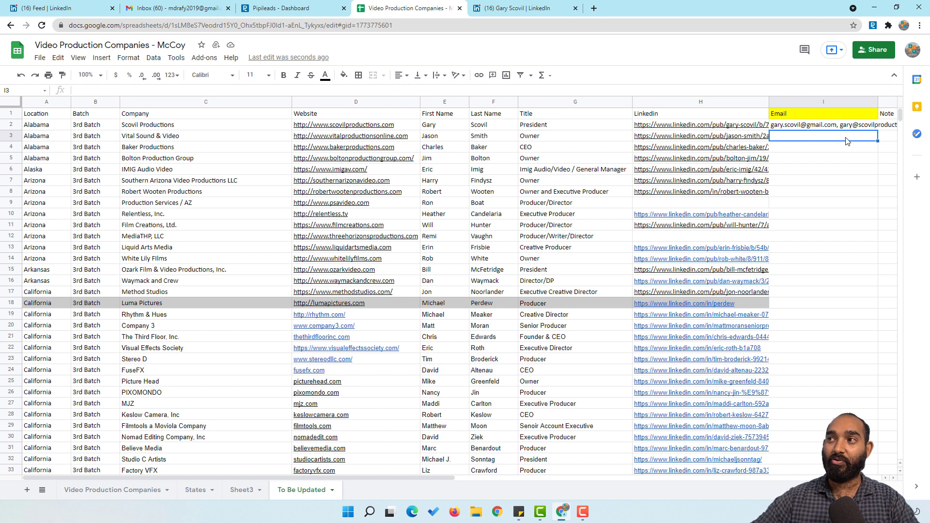
- Open the second lead's LinkedIn profile from cell H3 and close the first lead's profile page
left_click(710, 137)
left_click(684, 155)
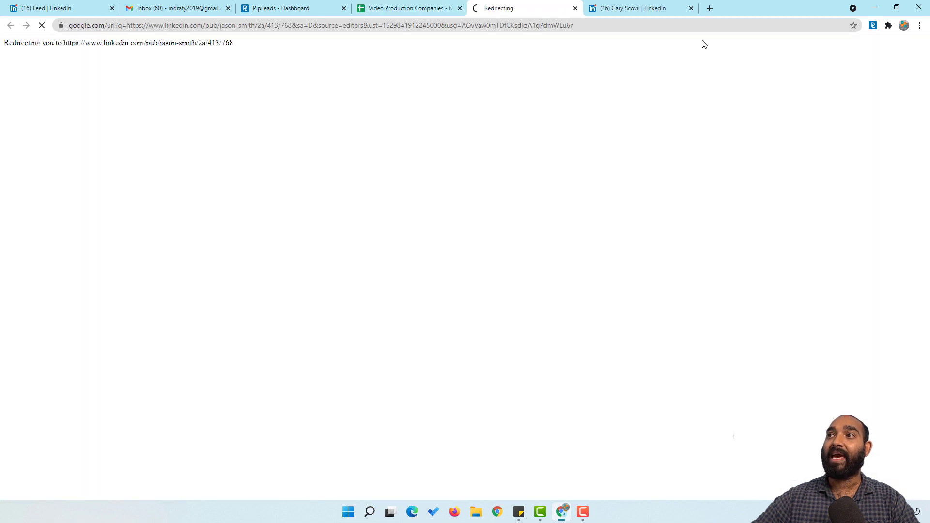
left_click(691, 8)
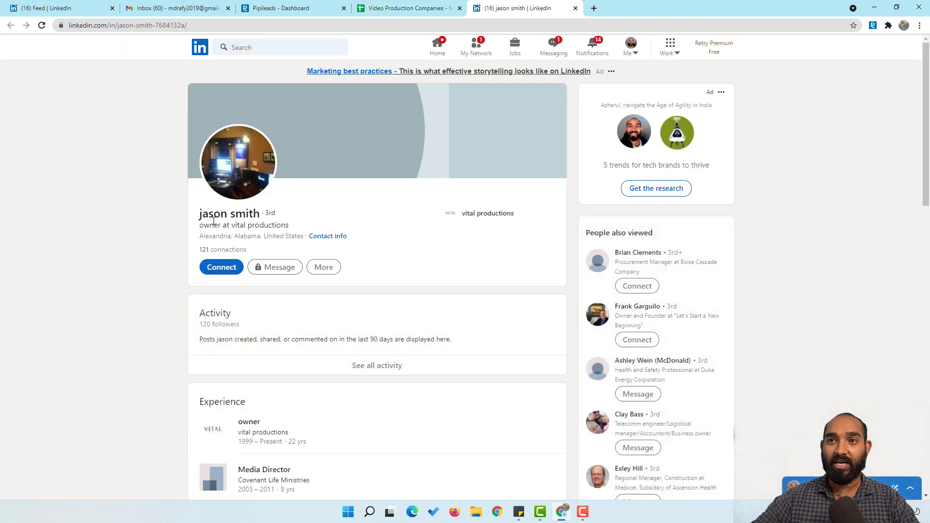
- Compare the title, name, website and company in row 3 of the sheet with the lead's LinkedIn profile
left_click(407, 9)
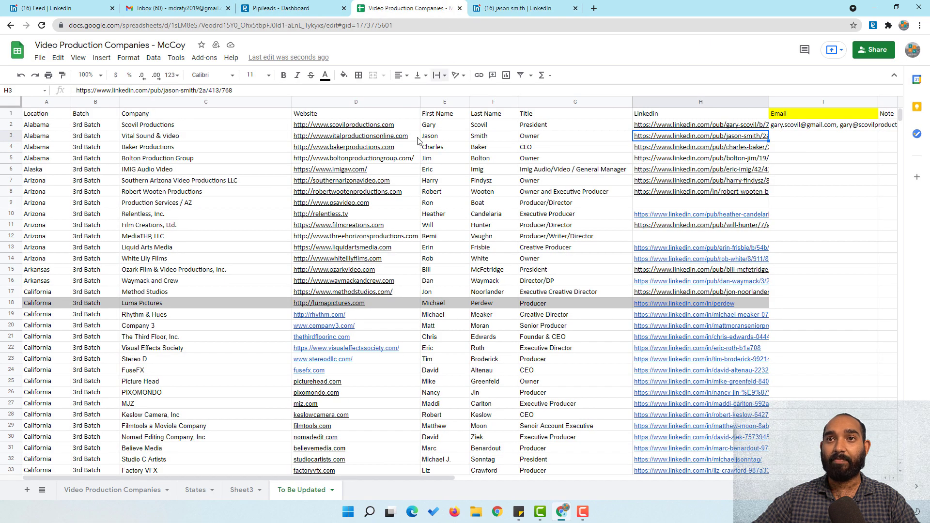
left_click_drag(679, 145, 588, 139)
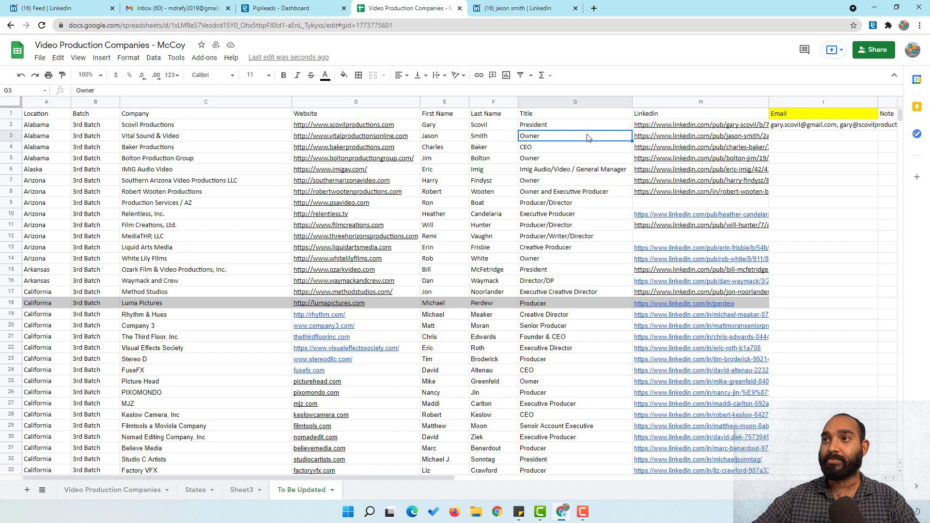
left_click_drag(435, 140, 474, 140)
left_click(384, 138)
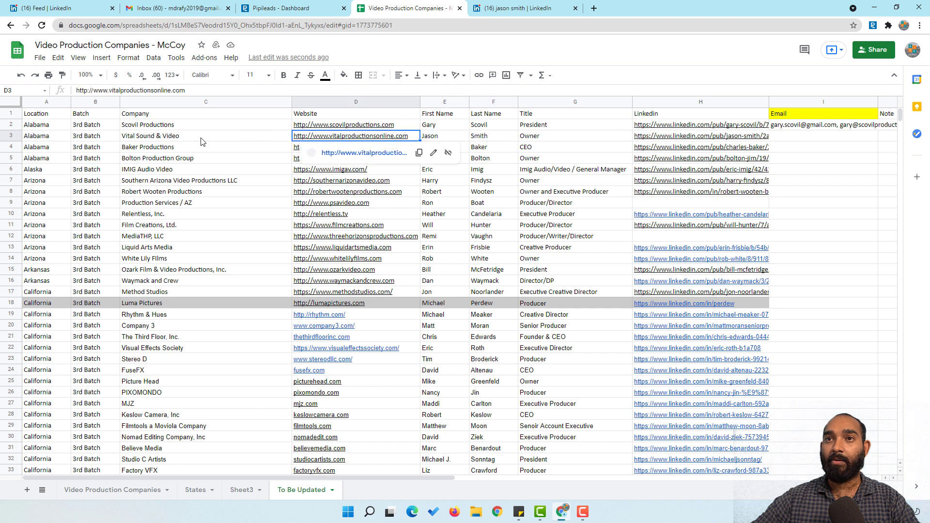
left_click(164, 139)
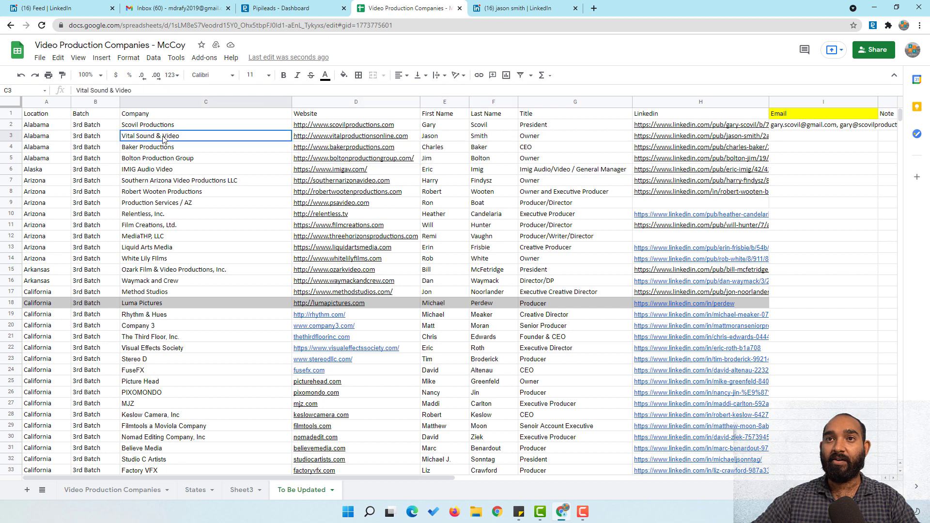
left_click(518, 10)
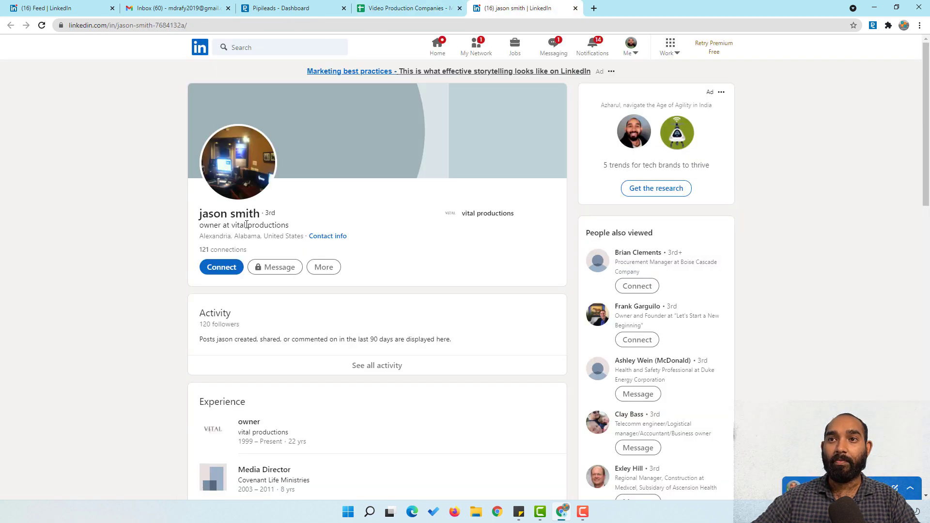
left_click_drag(246, 225, 289, 225)
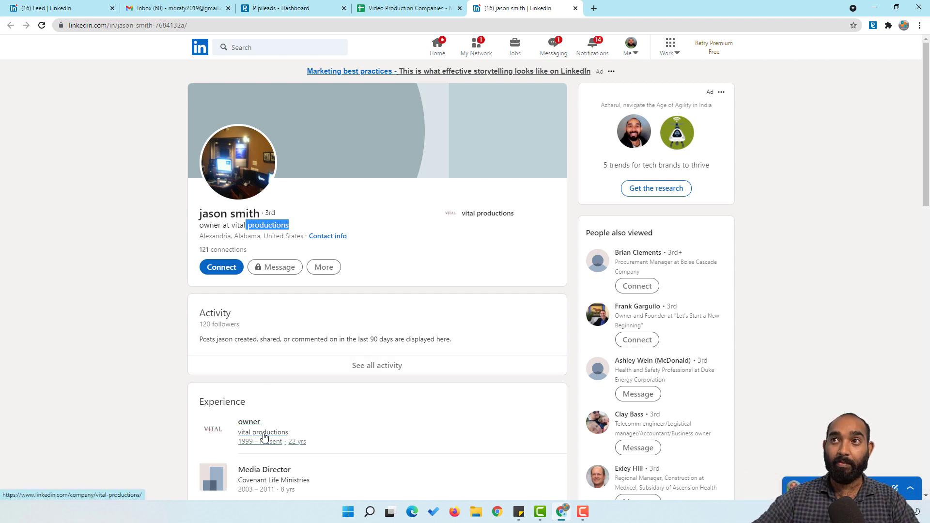
left_click(400, 5)
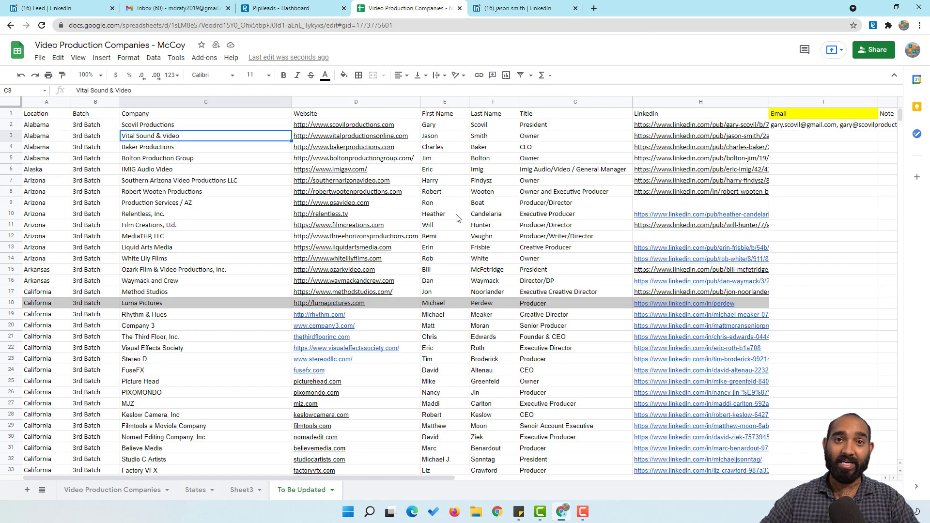
- Get the second lead's email with PIPILEADS, saving the lead to My List, and copy the personal address
left_click(777, 140)
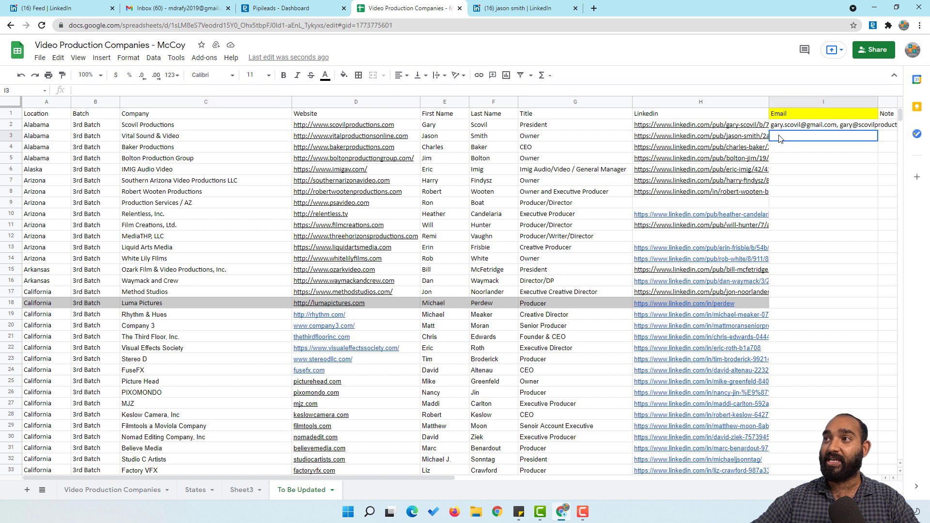
left_click(541, 10)
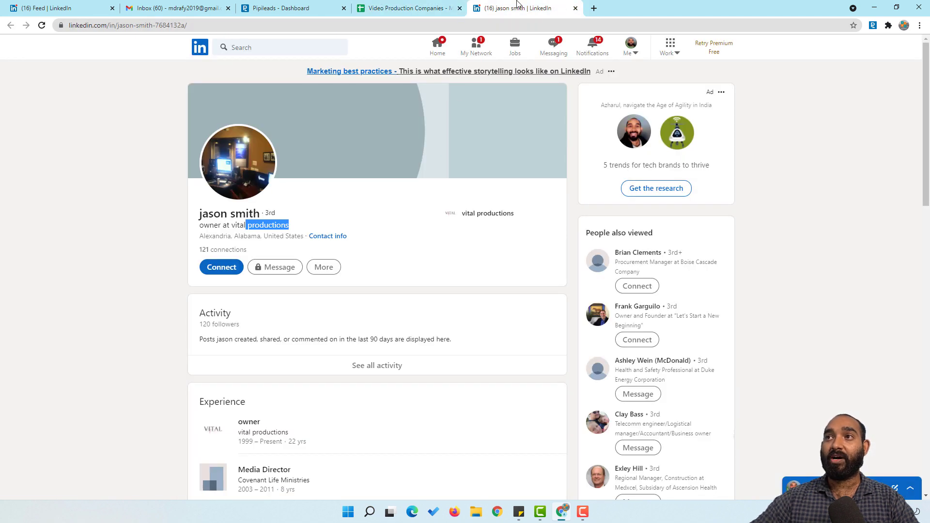
left_click(871, 31)
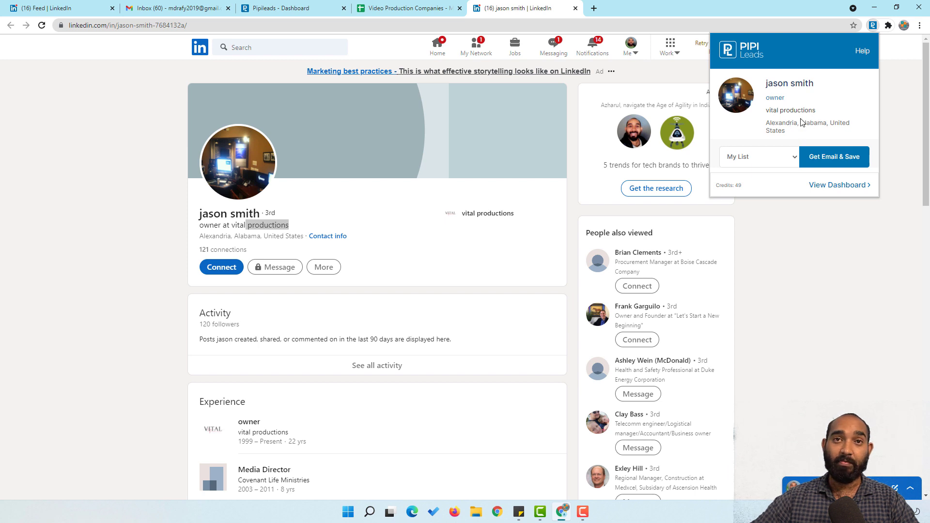
left_click(848, 164)
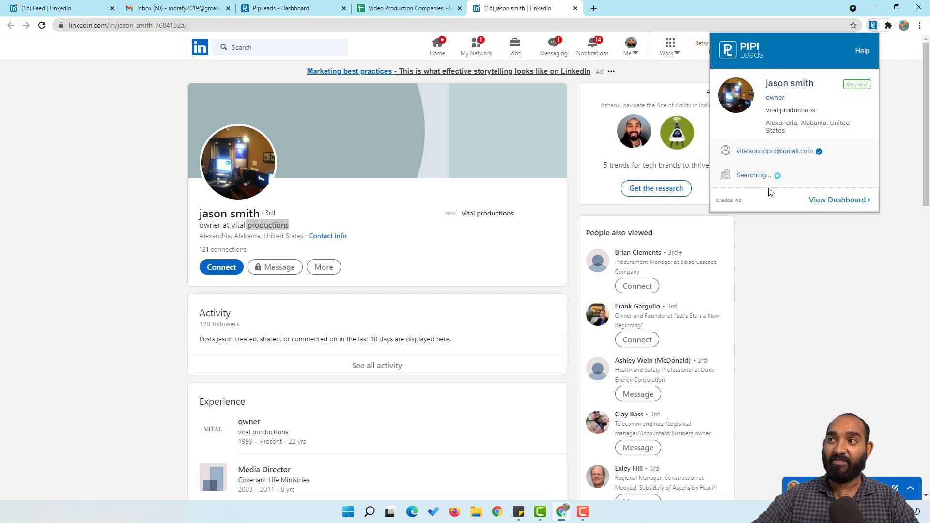
triple_click(764, 153)
right_click(766, 154)
left_click(770, 160)
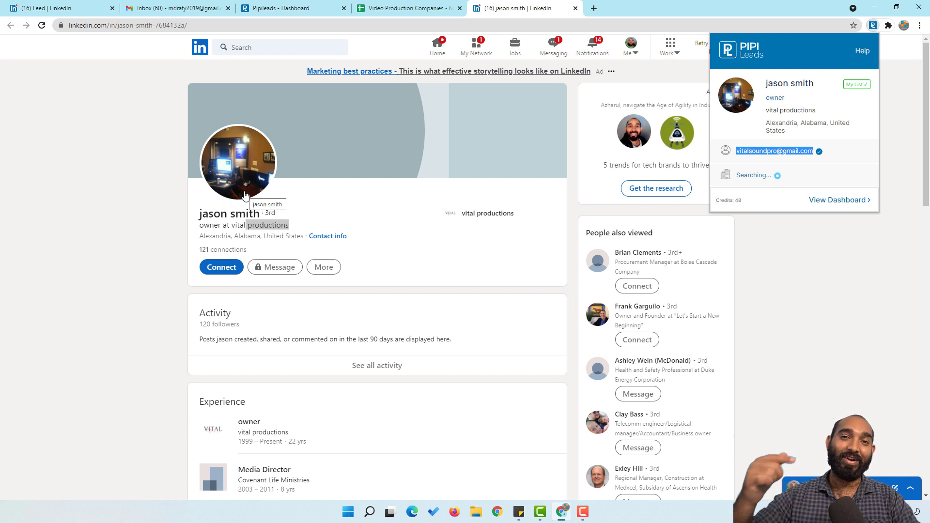
- Paste the second lead's personal email address into cell I3 of the sheet
left_click(367, 10)
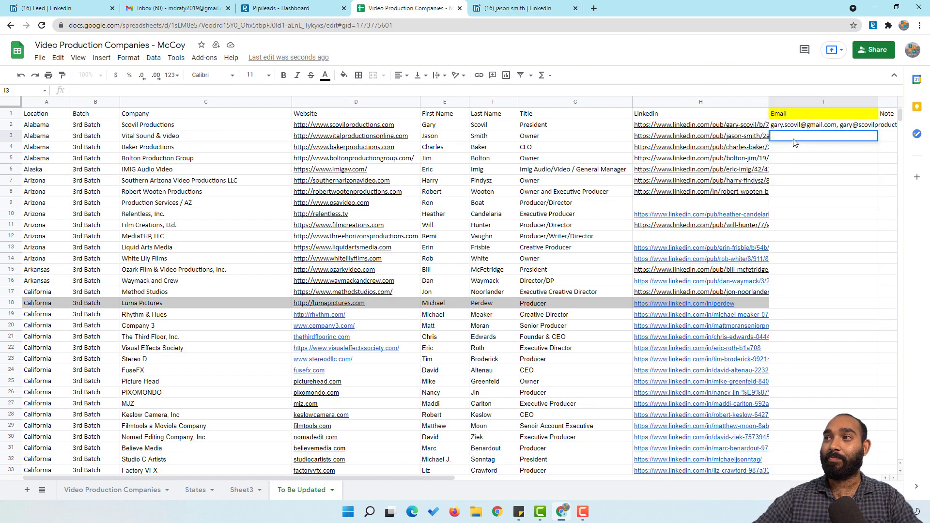
key("ctrl+v")
key("Return")
left_click(848, 141)
- Check PIPILEADS on the second lead's LinkedIn profile for a company email address
key("ctrl+Tab")
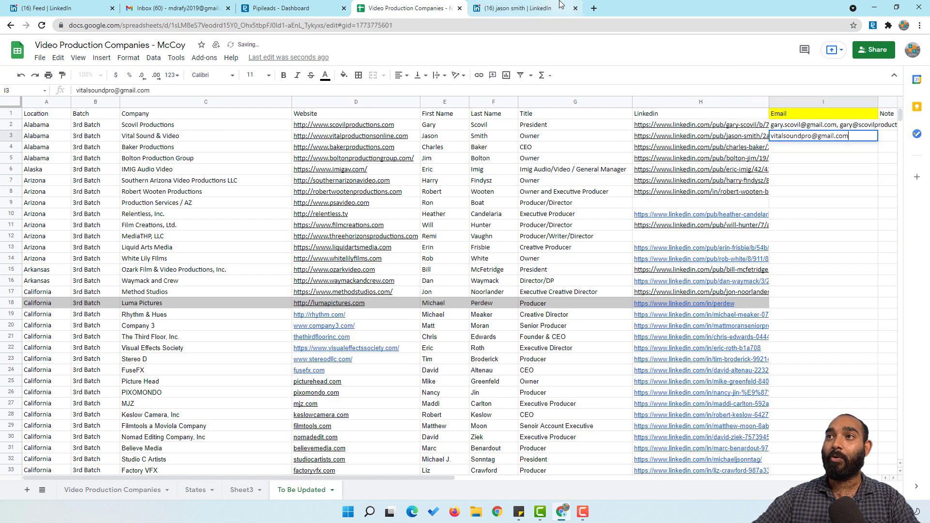
left_click(871, 26)
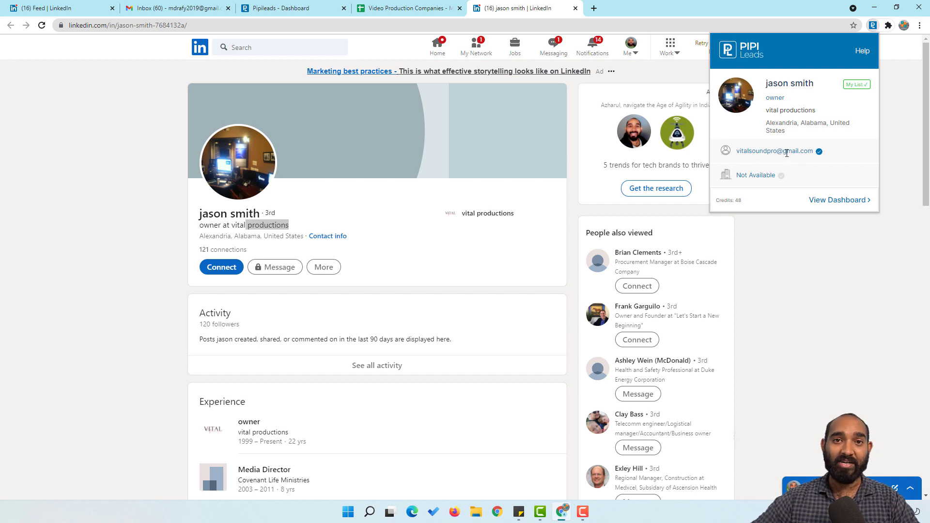
left_click(811, 264)
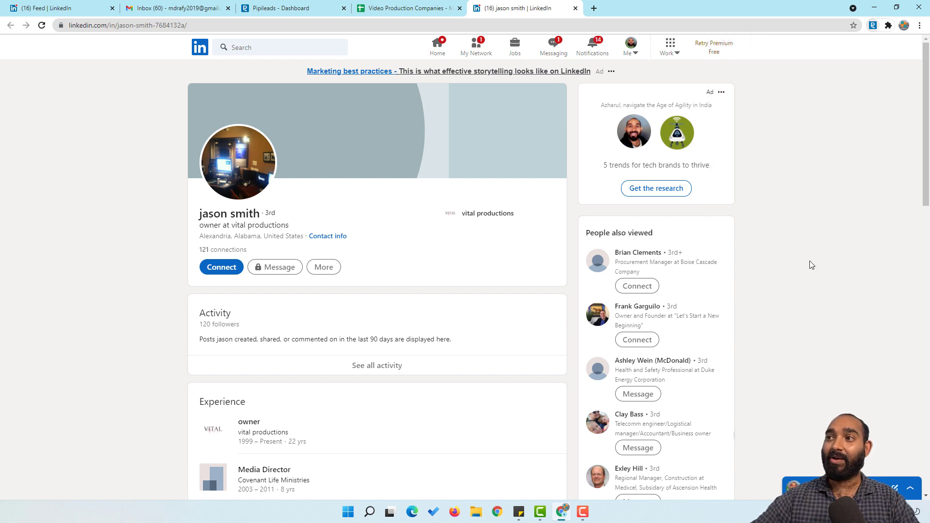
- Open the first profile suggested under People you may know in a new tab and show its PIPILEADS details
scroll(806, 250, "down", 3)
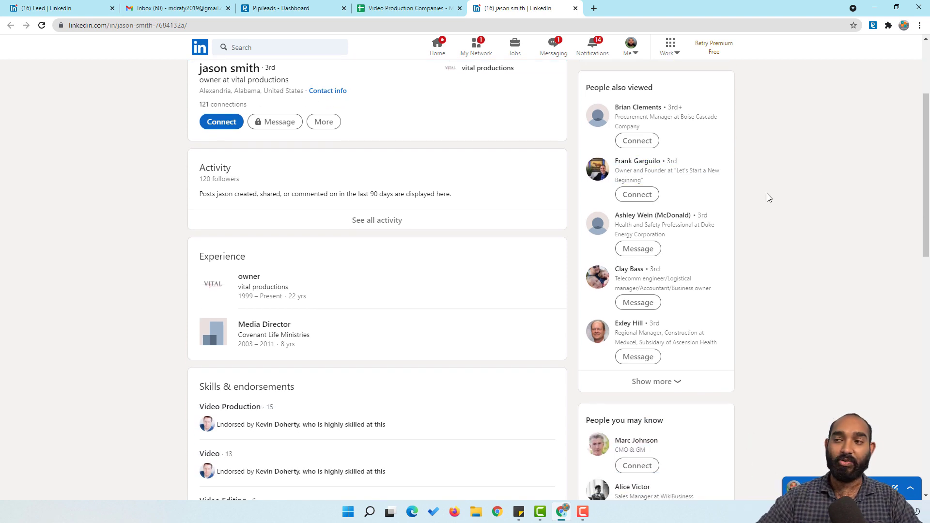
scroll(766, 208, "down", 3)
scroll(766, 222, "down", 2)
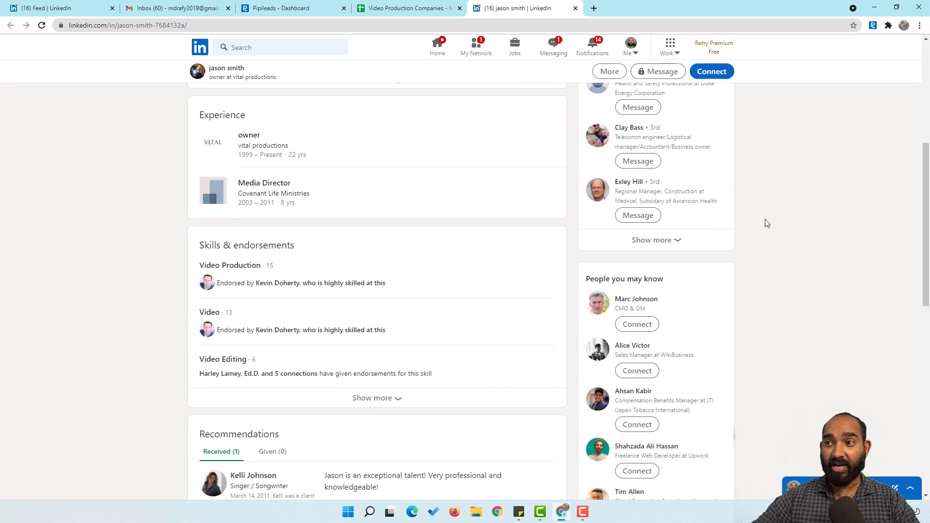
right_click(638, 249)
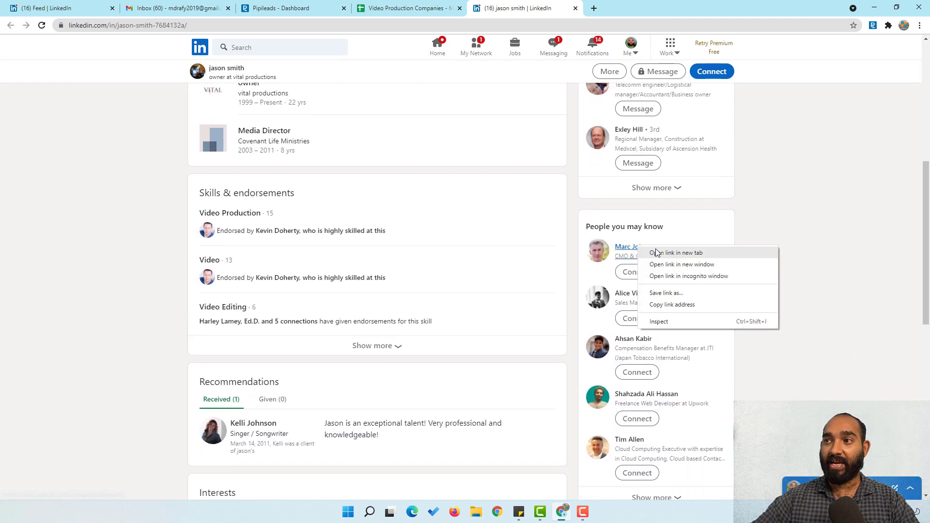
left_click(656, 255)
left_click(630, 4)
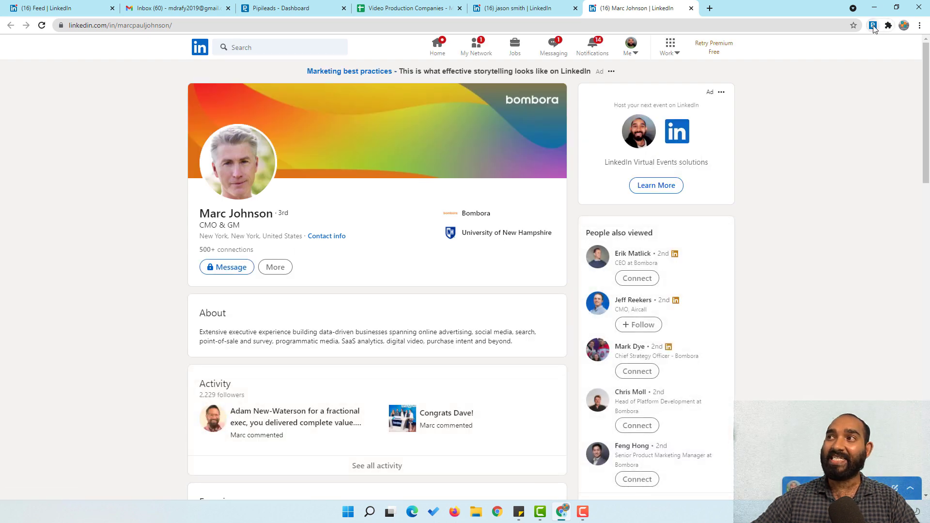
left_click(873, 26)
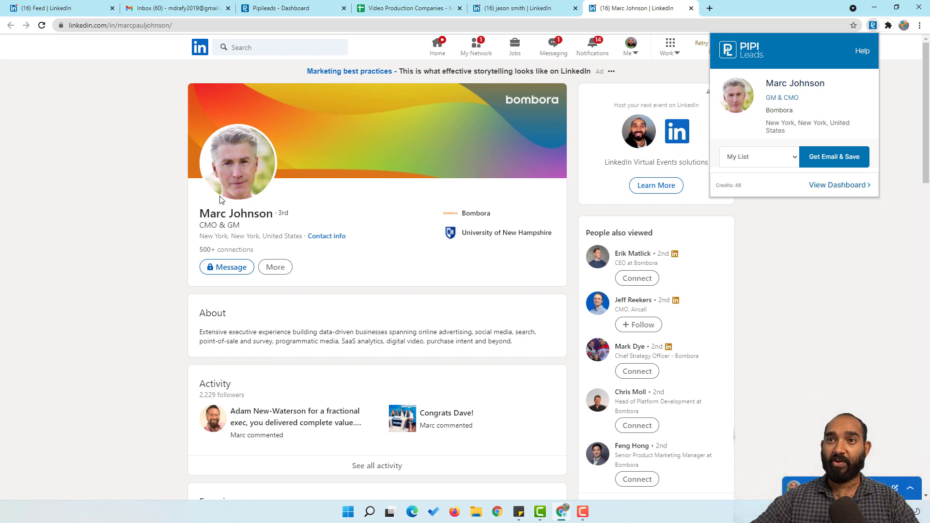
- Get the suggested lead's email addresses with PIPILEADS, saving the lead to My List, and examine the personal and company addresses and verification note
left_click(843, 158)
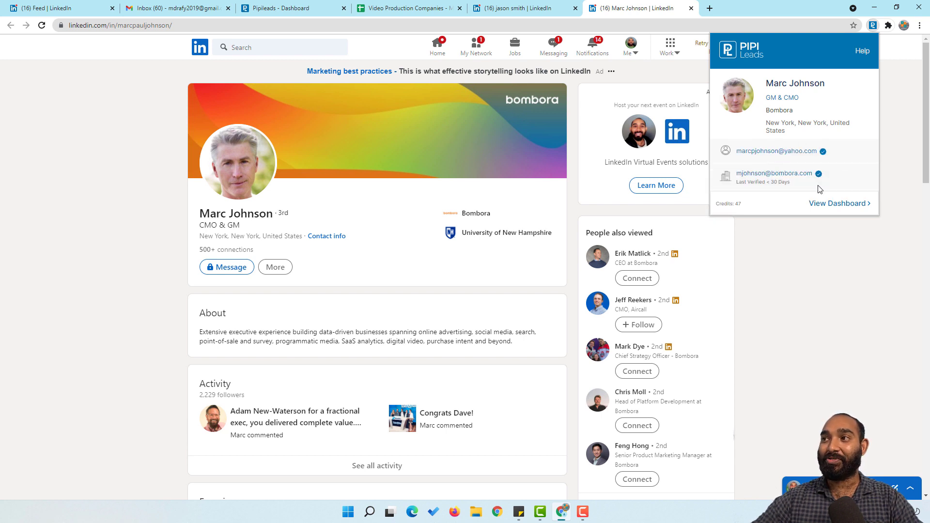
left_click_drag(735, 152, 807, 154)
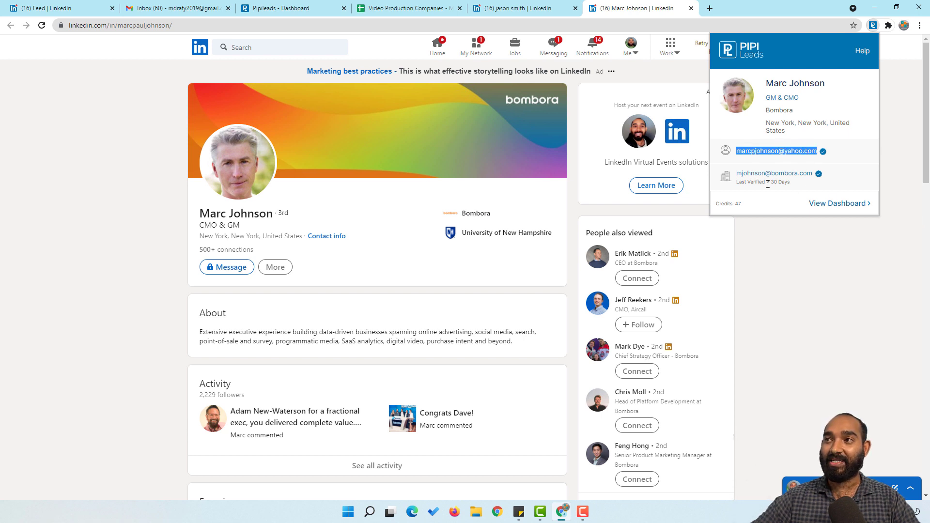
left_click_drag(765, 173, 813, 173)
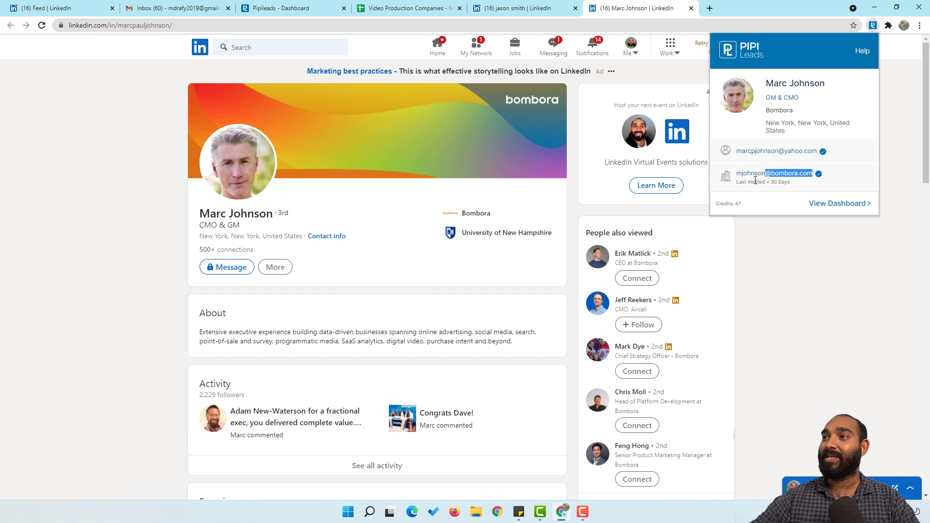
left_click_drag(736, 151, 794, 159)
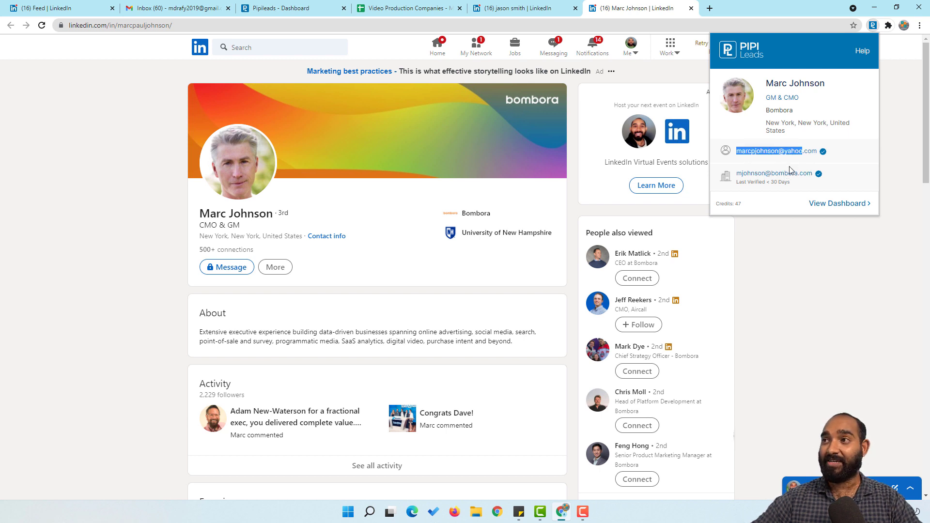
left_click_drag(736, 173, 821, 179)
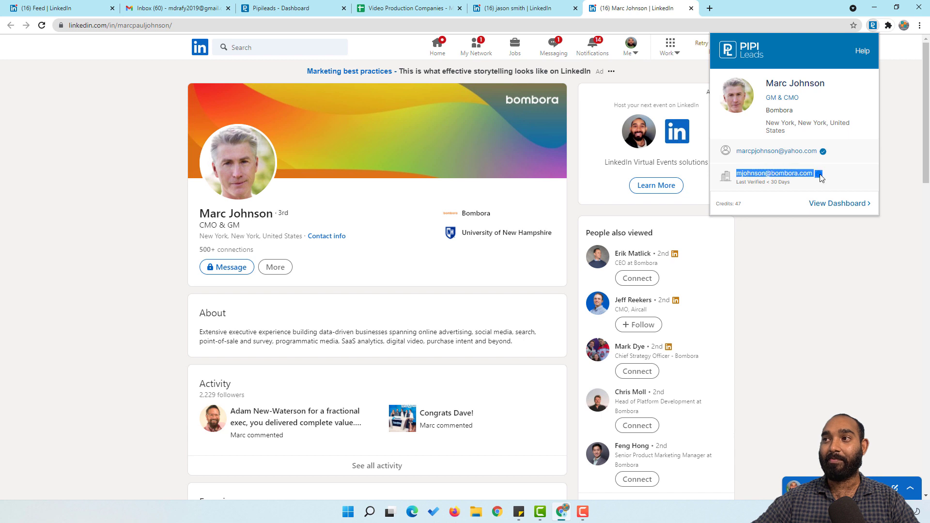
left_click_drag(736, 182, 763, 183)
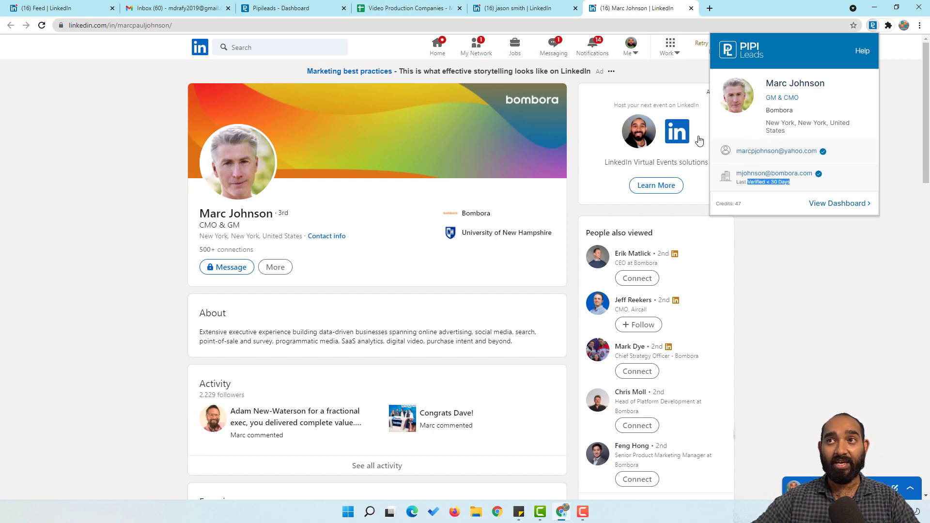
- Review the LinkedIn links in H2:H3 of the sheet, and check the remaining PIPILEADS credits on the suggested lead's profile
left_click(429, 7)
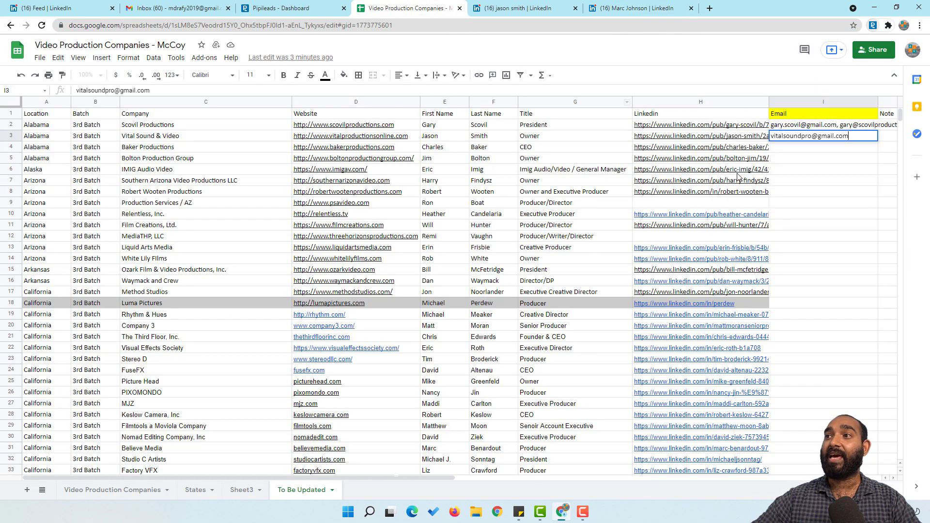
left_click_drag(722, 126, 721, 138)
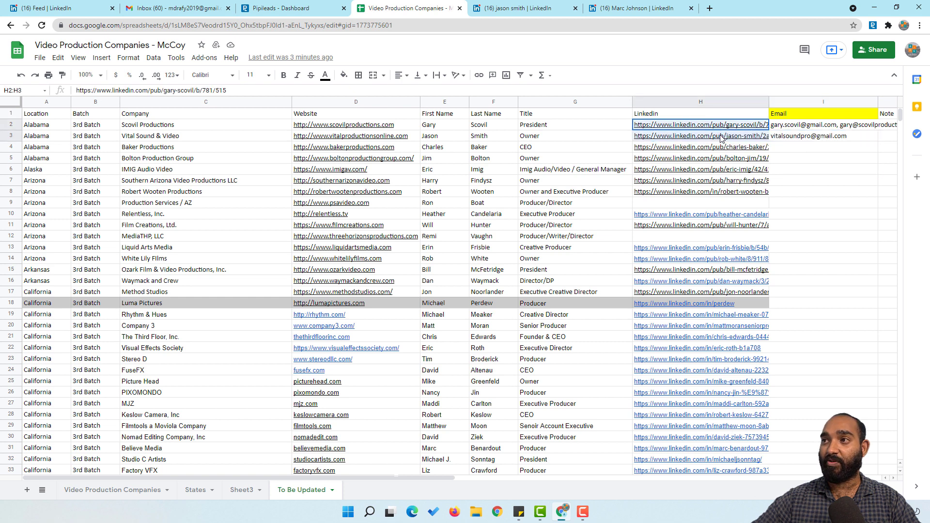
left_click(518, 8)
left_click(637, 8)
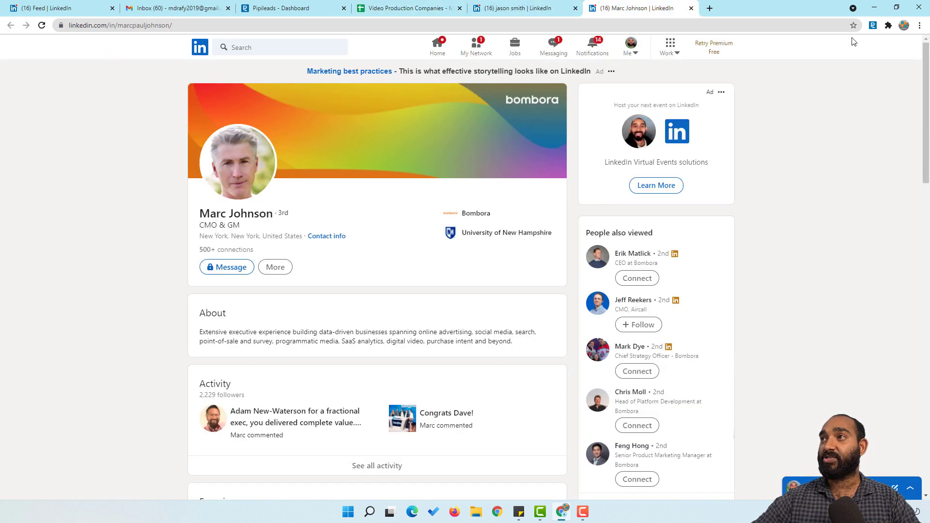
left_click(872, 25)
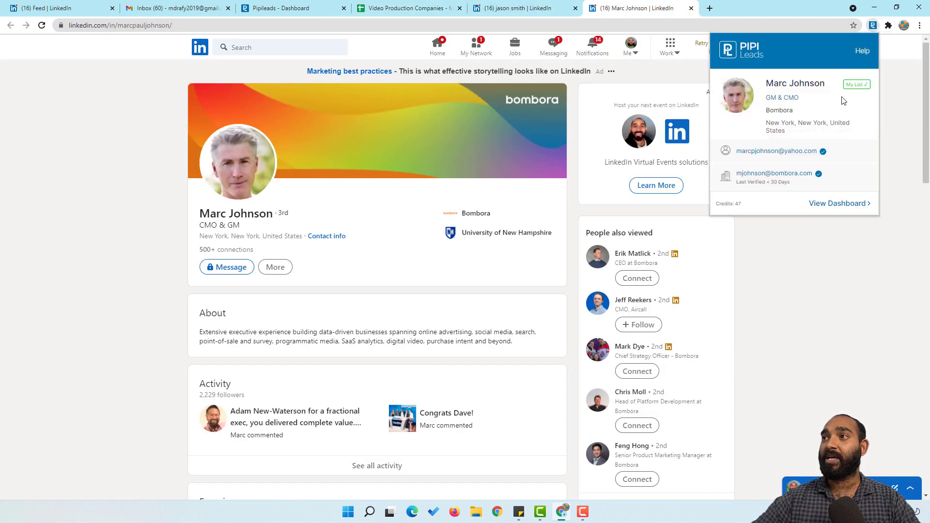
double_click(739, 204)
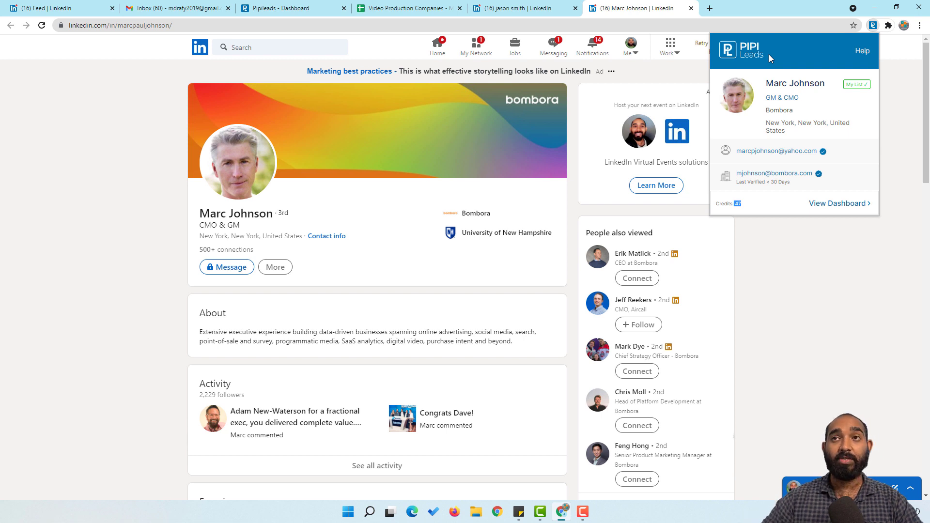
- Open youtube.com in a new browser tab
left_click(711, 8)
type("you")
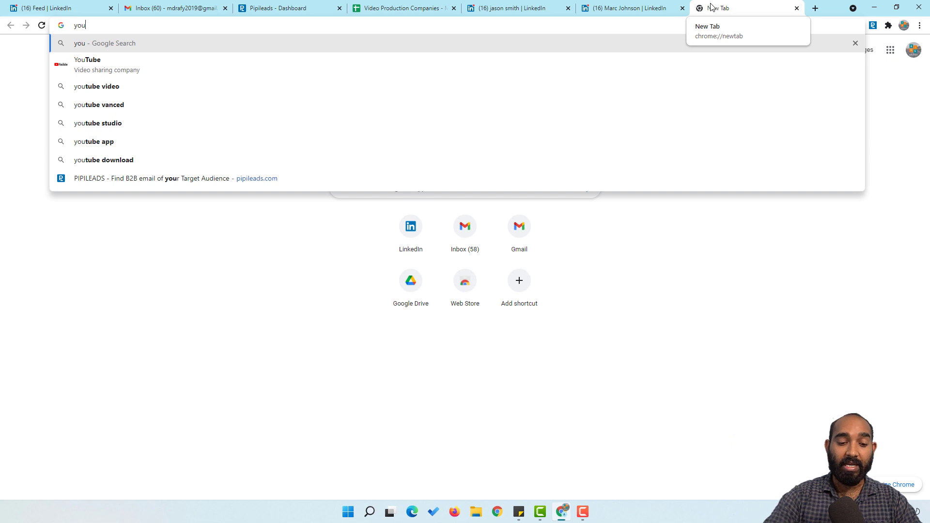
type("tube.com")
key("Return")
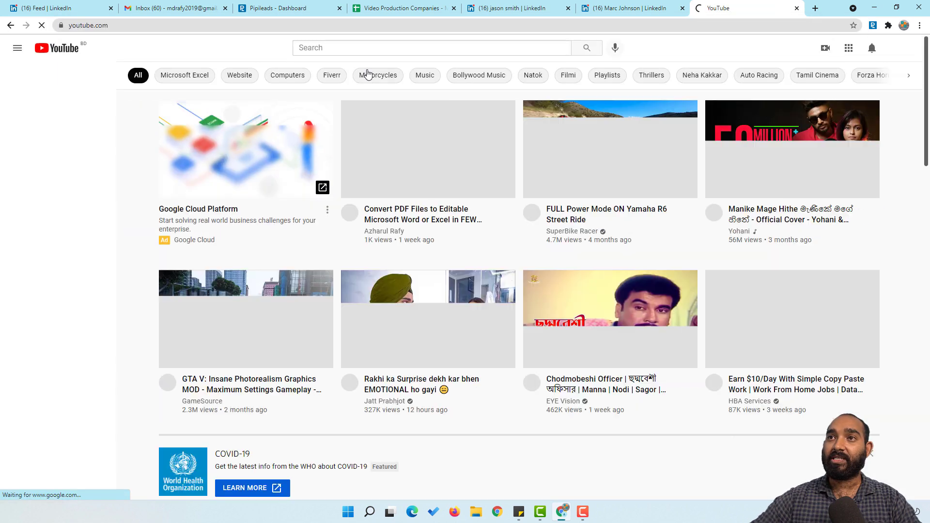
- Open the channel behind the home feed's Convert PDF Files video and look through its uploads for the LinkedIn lead generation tutorials
left_click(367, 48)
type("a")
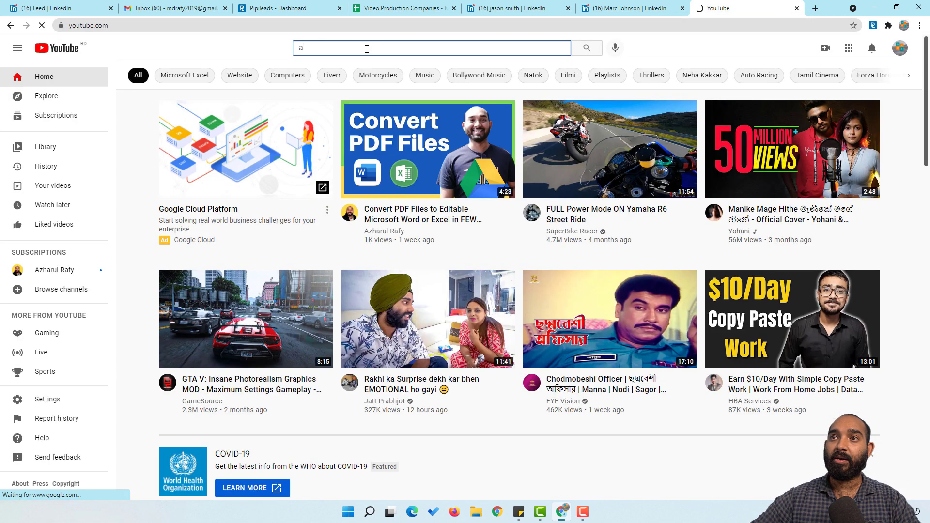
left_click(384, 232)
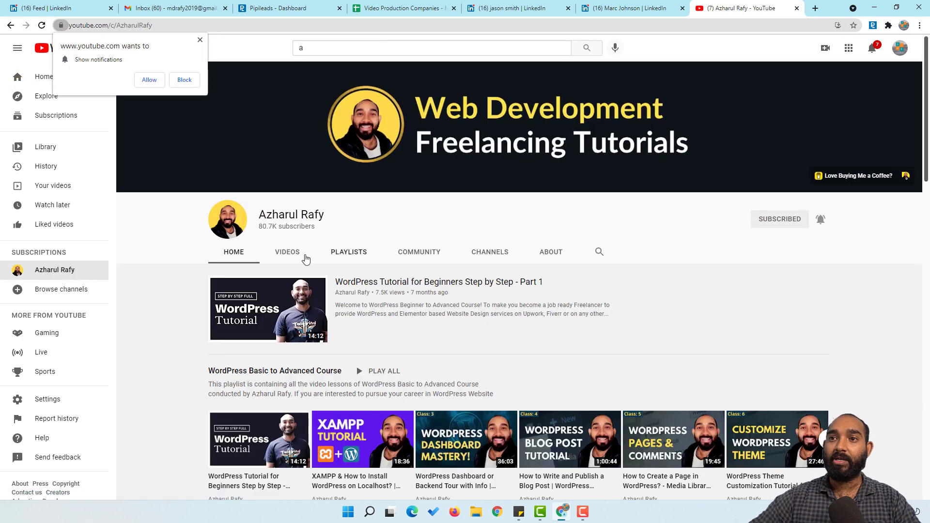
left_click(305, 259)
scroll(152, 271, "down", 2)
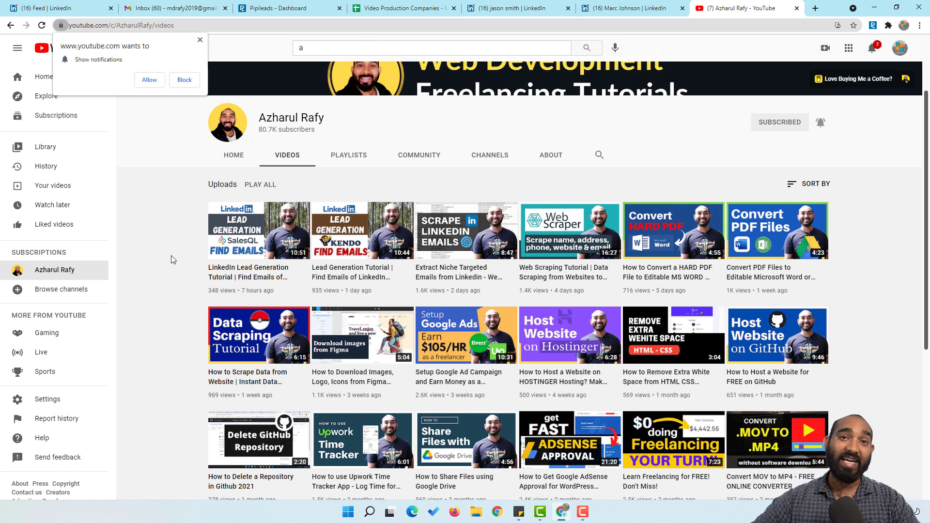
mouse_move(366, 256)
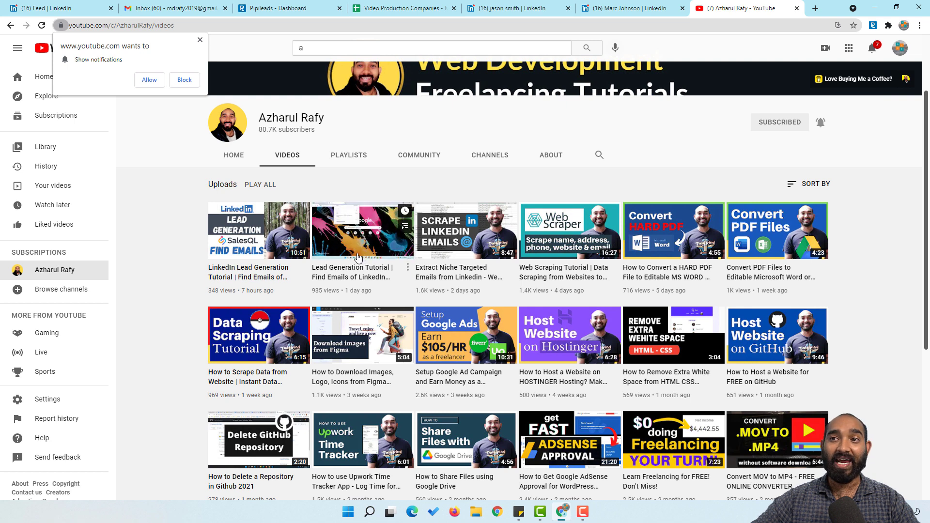